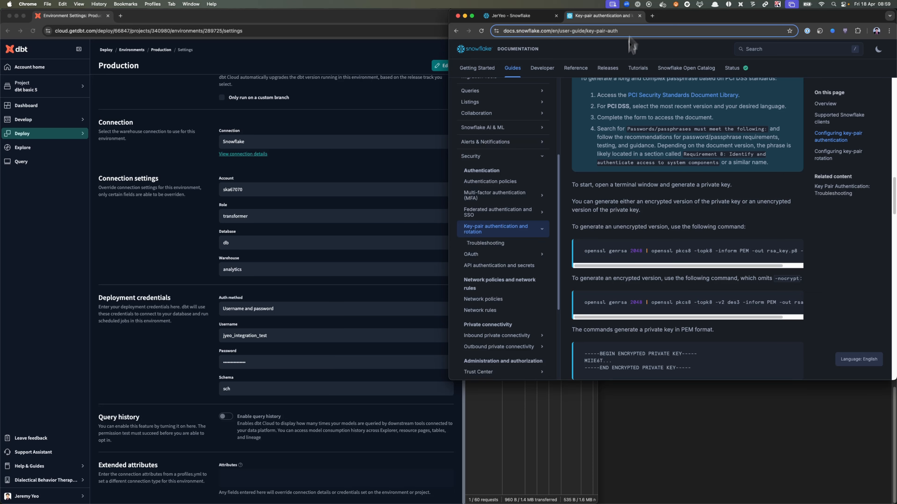
- Copy the openssl command for generating an encrypted private key from the Snowflake documentation into the terminal
scroll(659, 255, "down", 2)
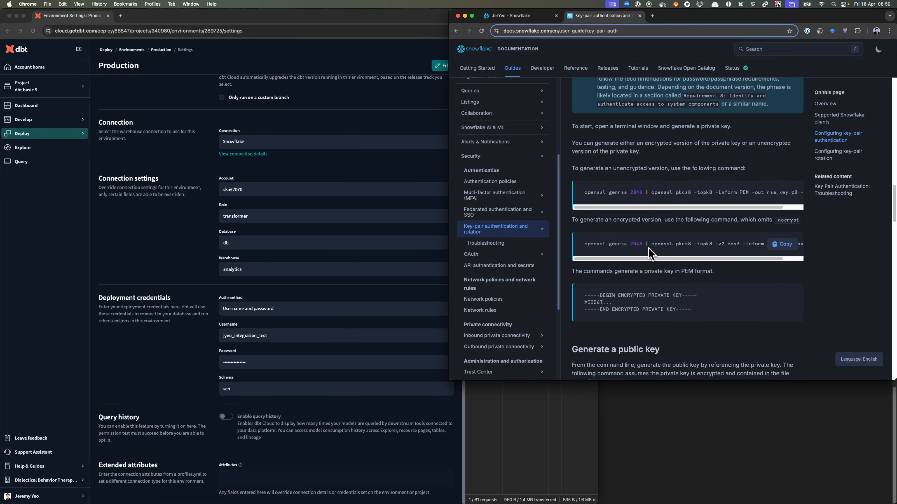
left_click_drag(646, 260, 757, 264)
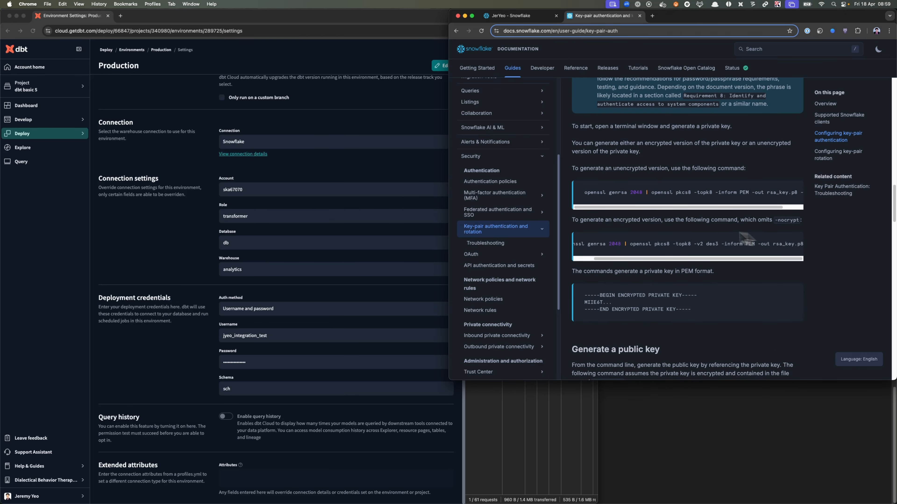
left_click_drag(682, 208, 735, 211)
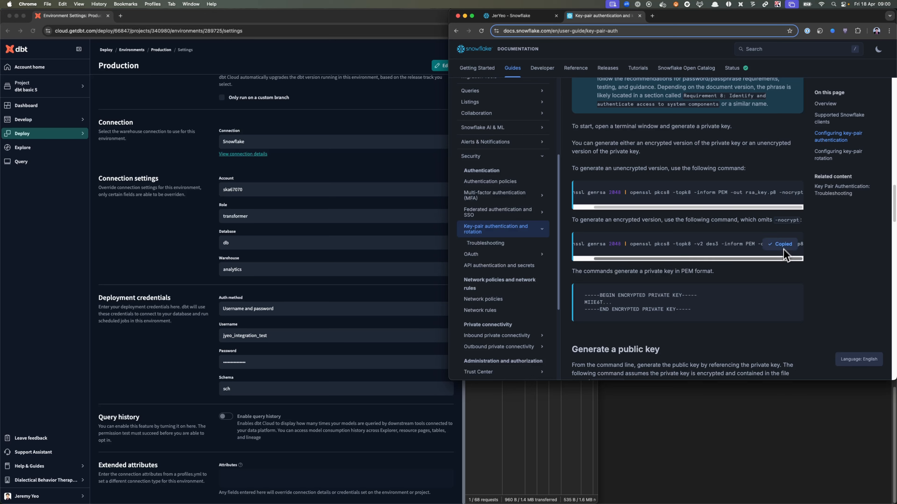
left_click(698, 406)
type("openssl genrsa 2048 | openssl pkcs8 -topk8 -v2 des3 -inform PEM -out rsa_key.p8")
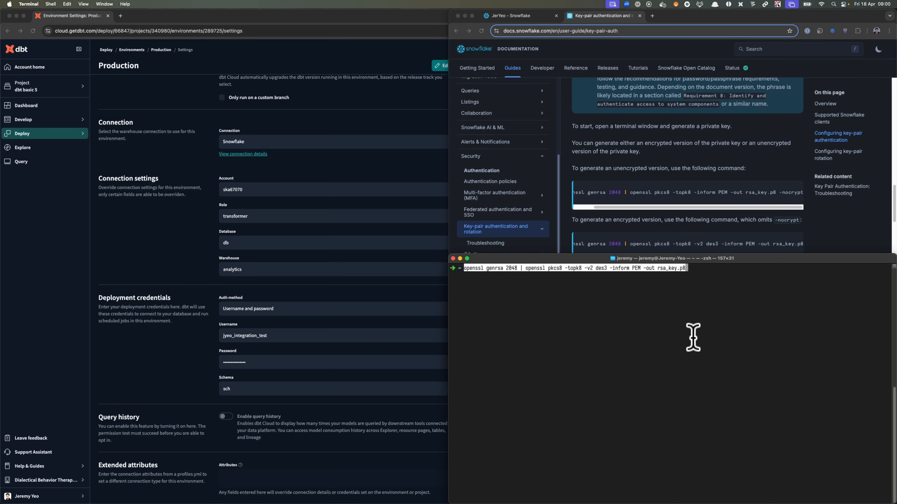
- Change the output file to rsa_key_pwd.p8, run the key generation command, and enter and verify the encryption password
key("Tab")
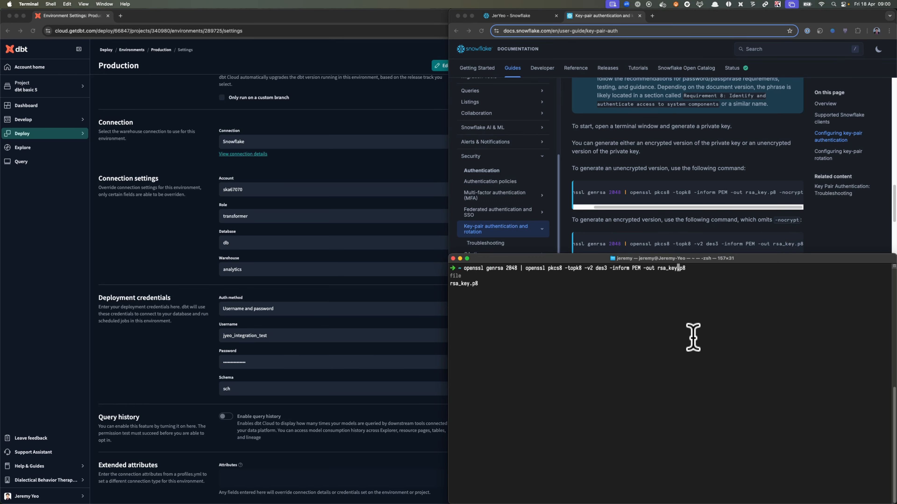
type(")")
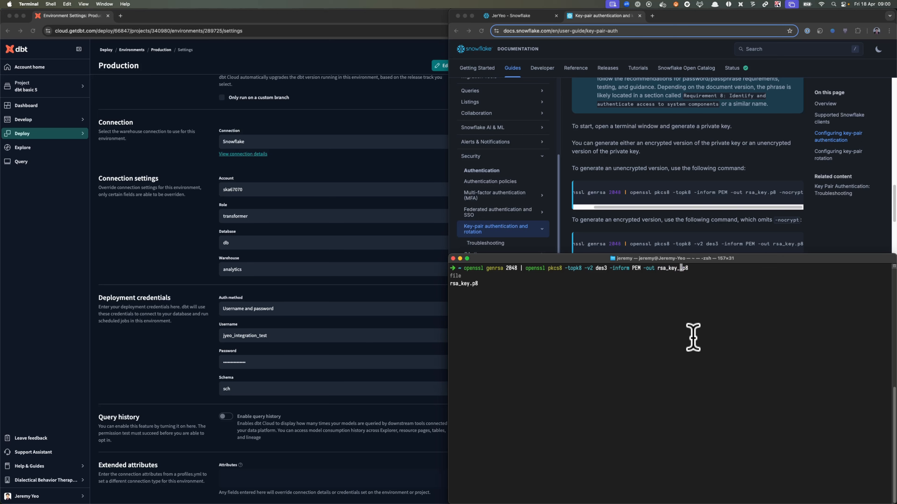
type("pwd")
key("Tab")
key("Return")
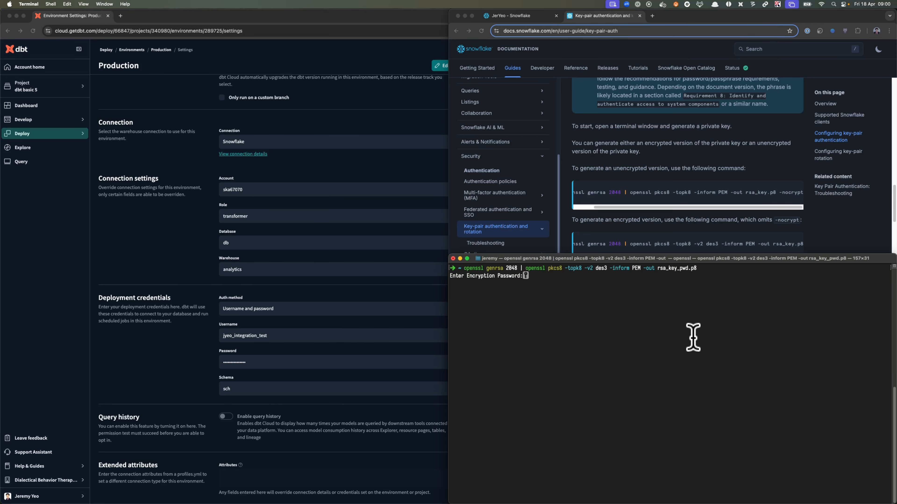
key("Return")
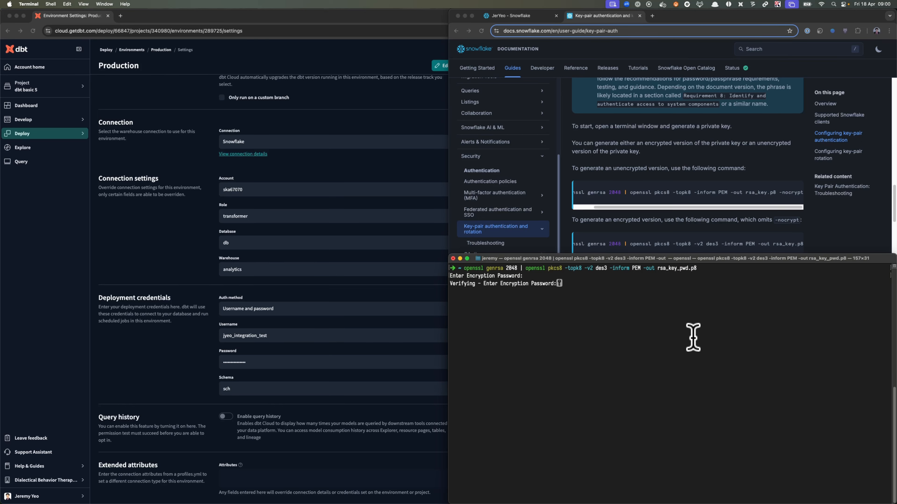
key("Return")
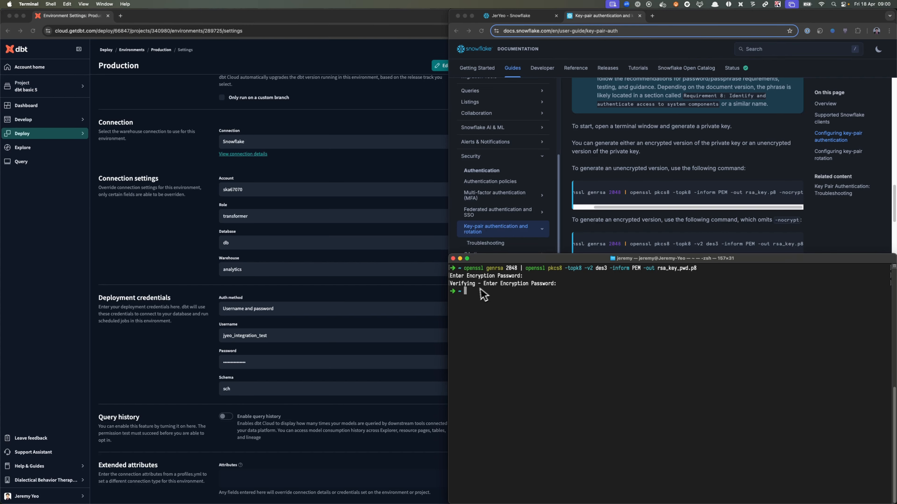
- Copy the openssl command for generating a public key from the Snowflake documentation into the terminal
left_click(666, 229)
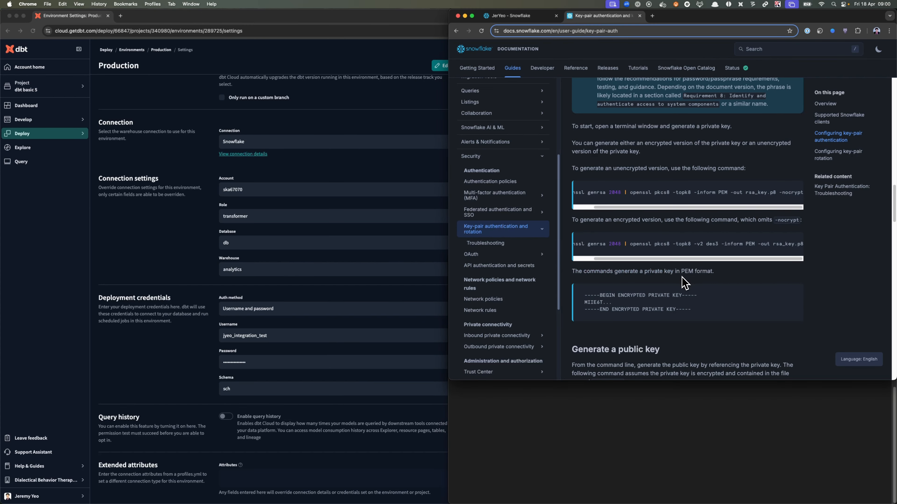
scroll(685, 282, "down", 3)
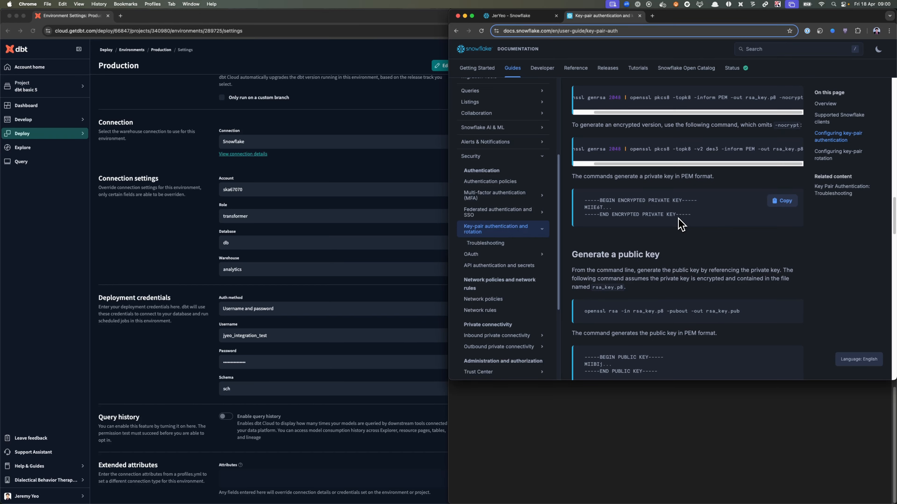
scroll(681, 226, "down", 3)
mouse_move(686, 219)
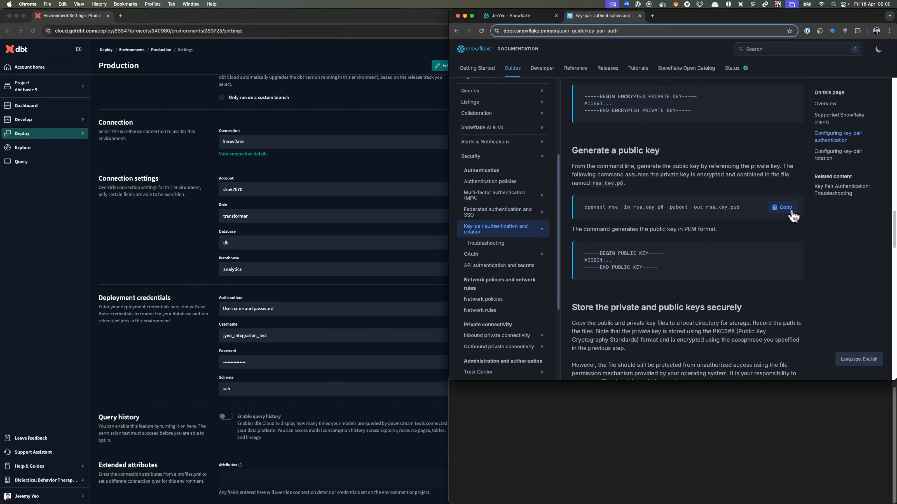
left_click(651, 385)
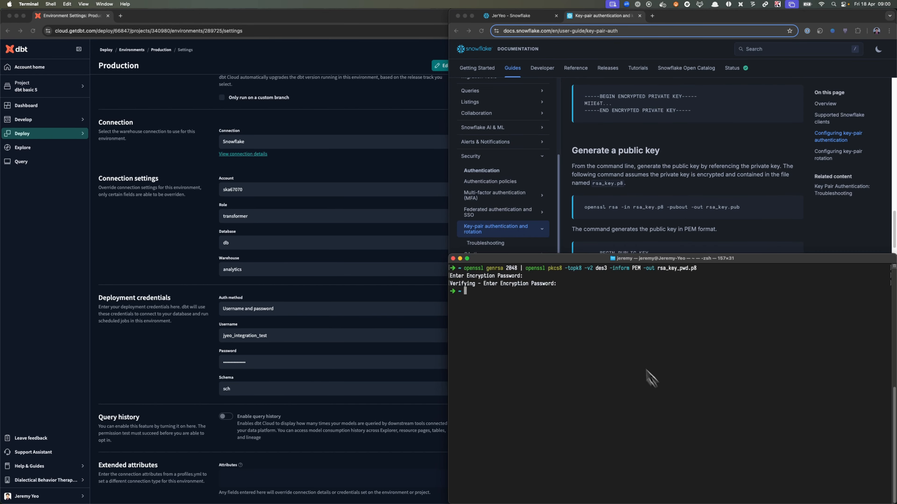
key("super+v")
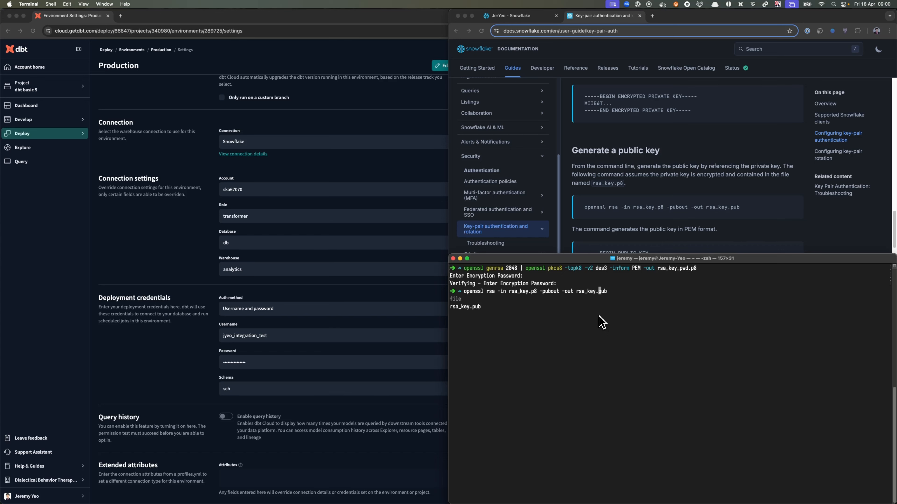
- Change the command's input to rsa_key_pwd.p8 and output to rsa_key_pwd.pub, then run it with the private key's pass phrase
type("_")
key("Left")
key("Left")
key("Left")
key("Left")
key("Left")
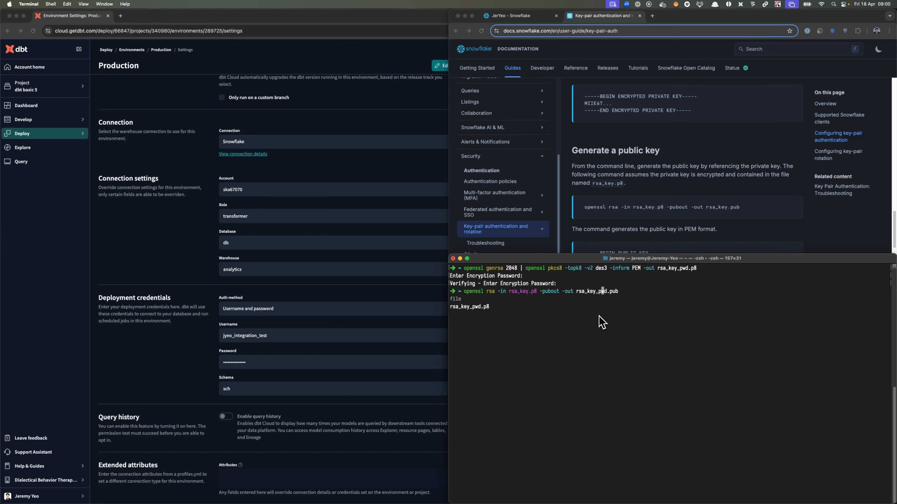
key("Left")
key("Left")
key("Left")
key("Left")
key("Left")
key("Left")
key("Left")
key("Left")
key("Left")
key("Left")
key("Left")
key("Left")
key("Left")
key("Left")
key("Left")
key("Left")
key("Left")
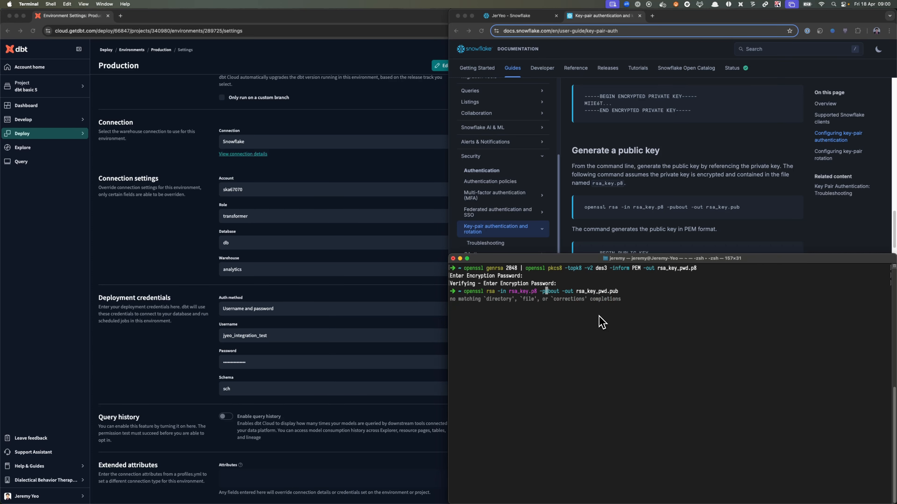
type("_pwd")
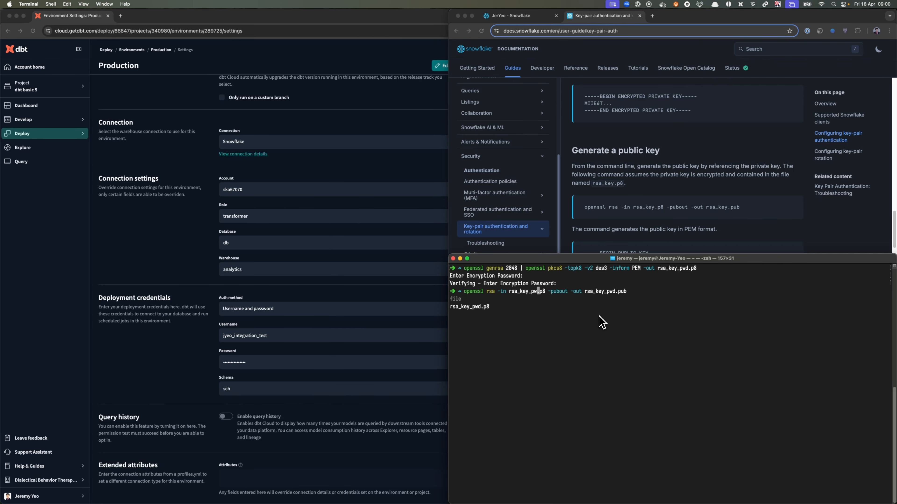
key("Return")
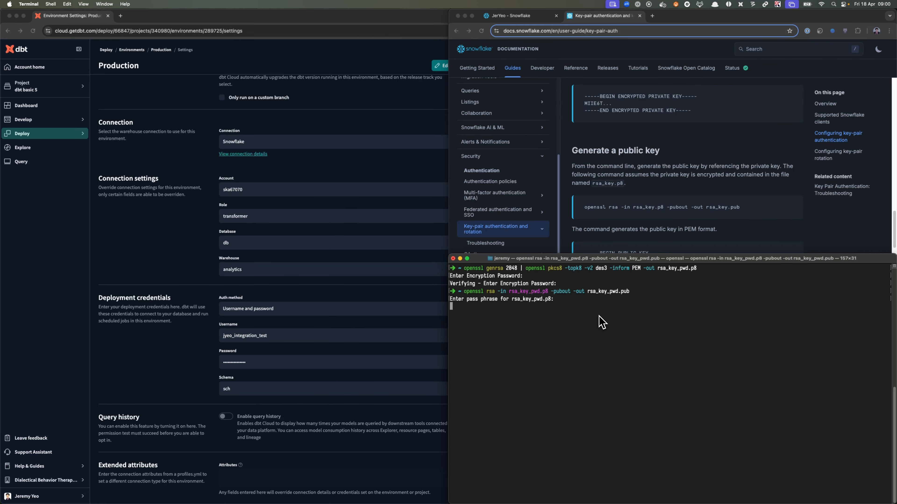
key("Return")
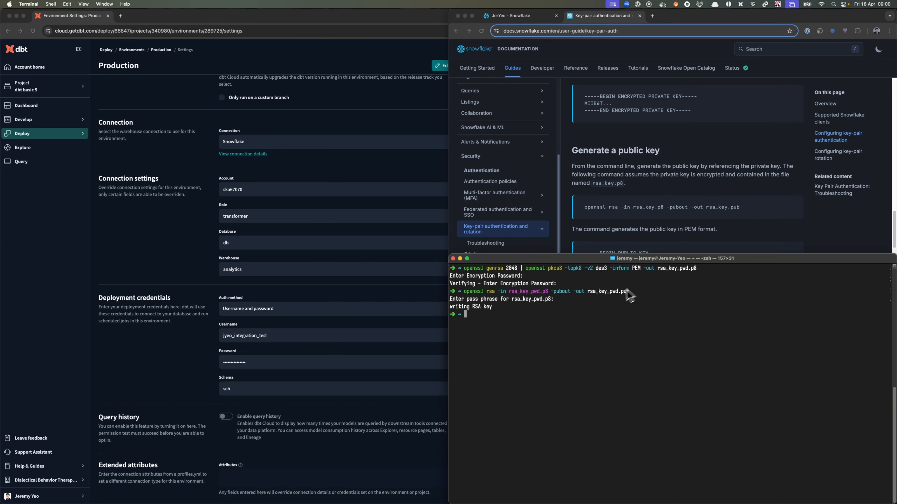
- Print the encrypted private key file ~/rsa_key_pwd.p8 in the terminal with cat
type("cat")
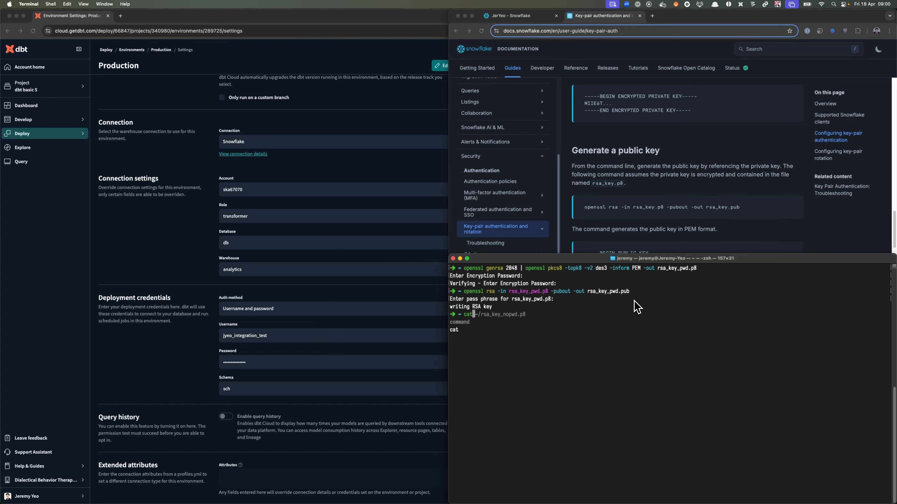
key("Right")
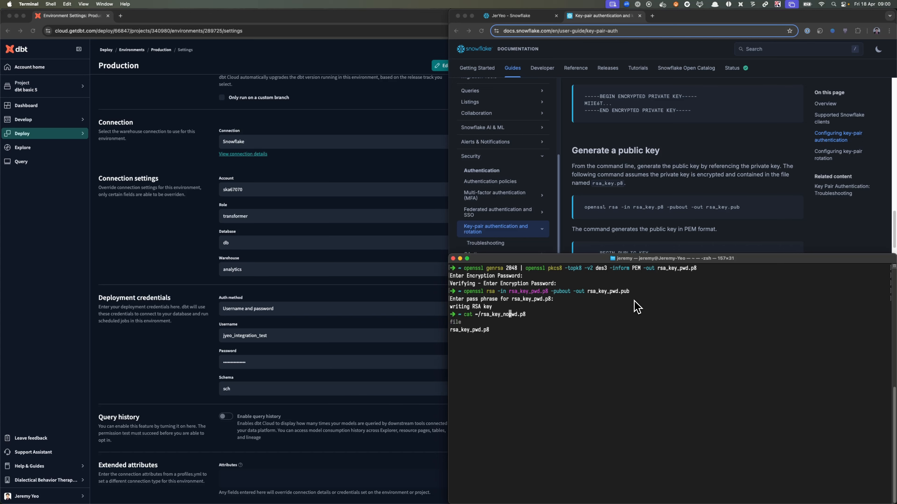
key("BackSpace")
key("BackSpace")
key("Return")
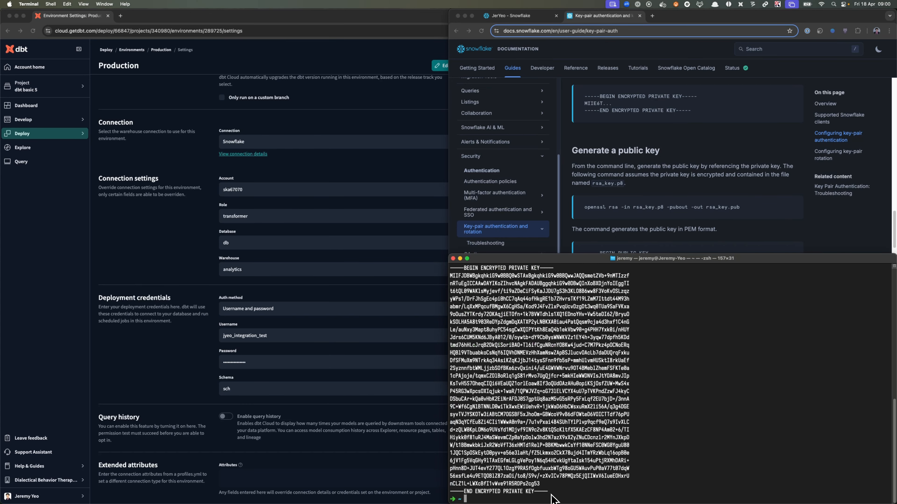
- Print the public key file ~/rsa_key_pwd.pub in the terminal with cat
type("cat ~/rsa_key_pwd.")
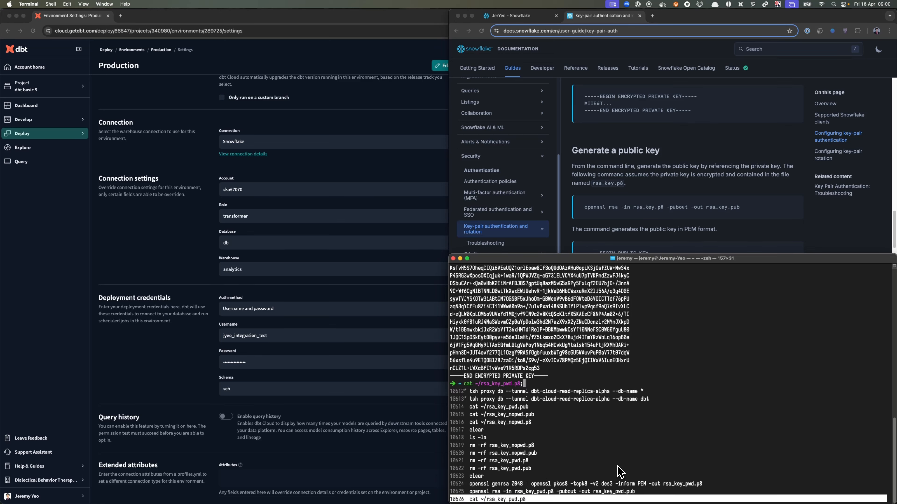
type("pub")
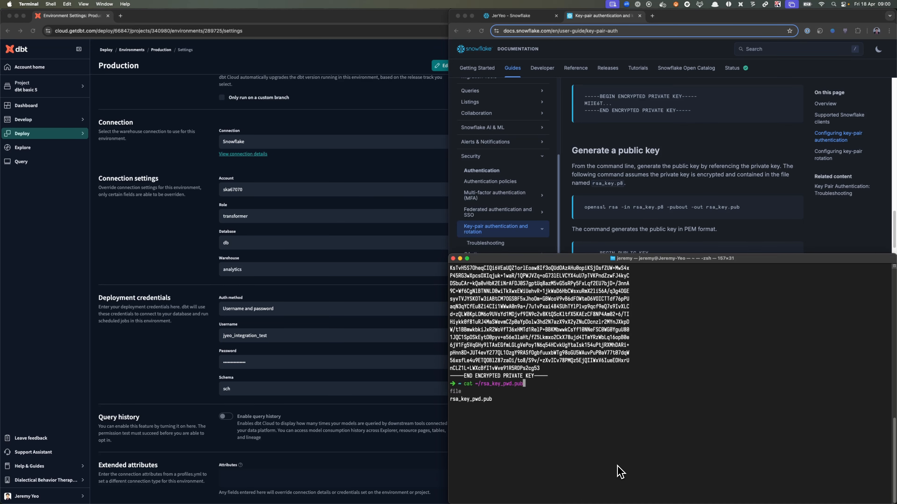
key("Return")
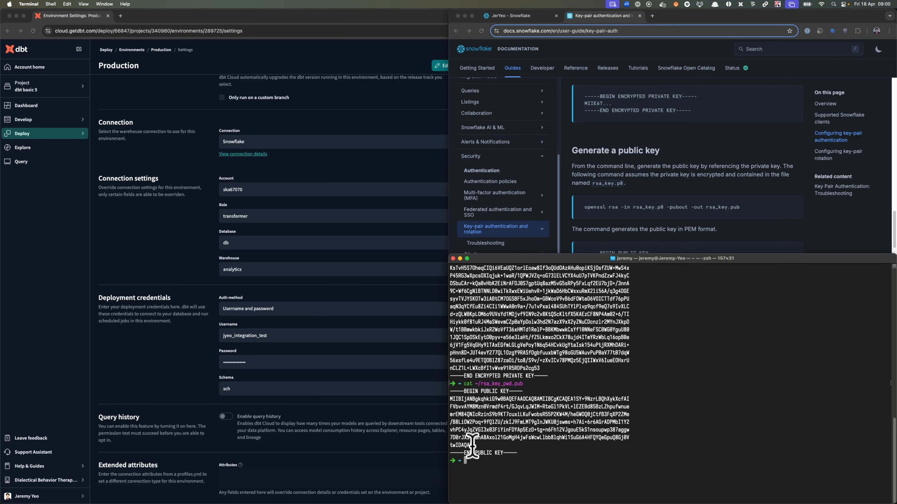
- Copy the public key body without its BEGIN and END lines into Snowflake's alter user rsa_public_key statement and run that statement
left_click_drag(473, 446, 448, 399)
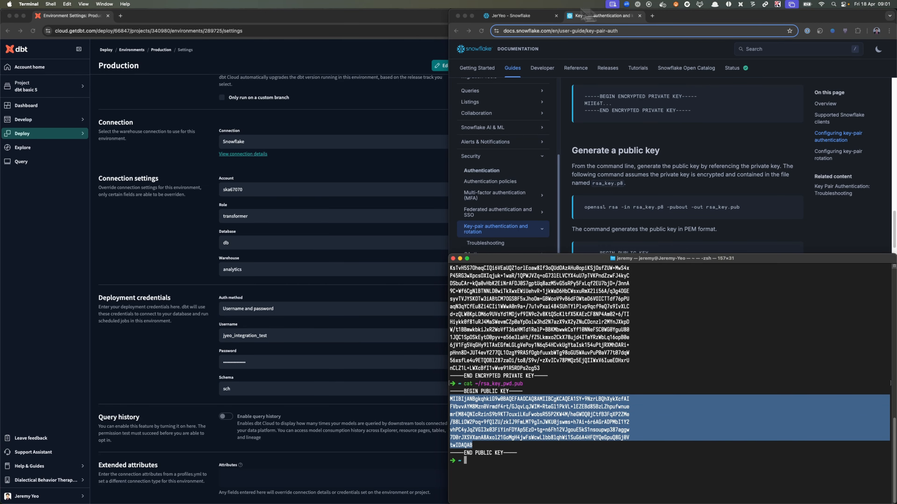
left_click(516, 16)
key("super+v")
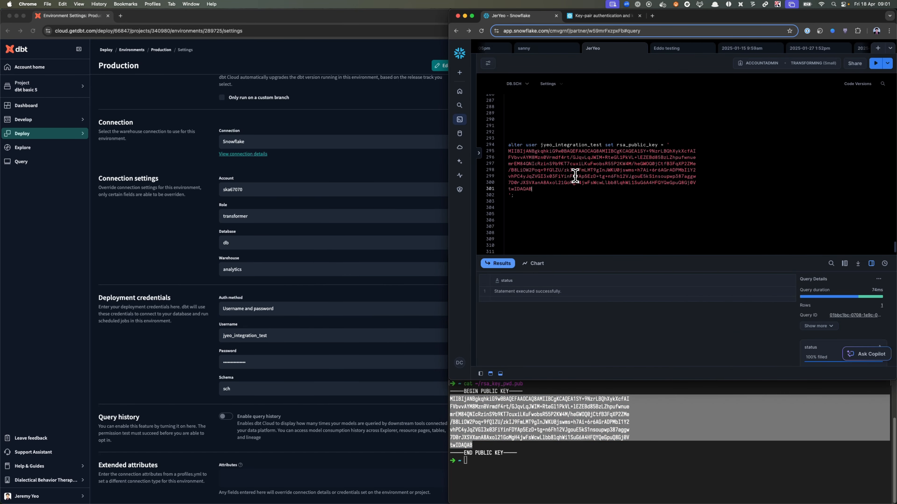
left_click_drag(516, 195, 507, 145)
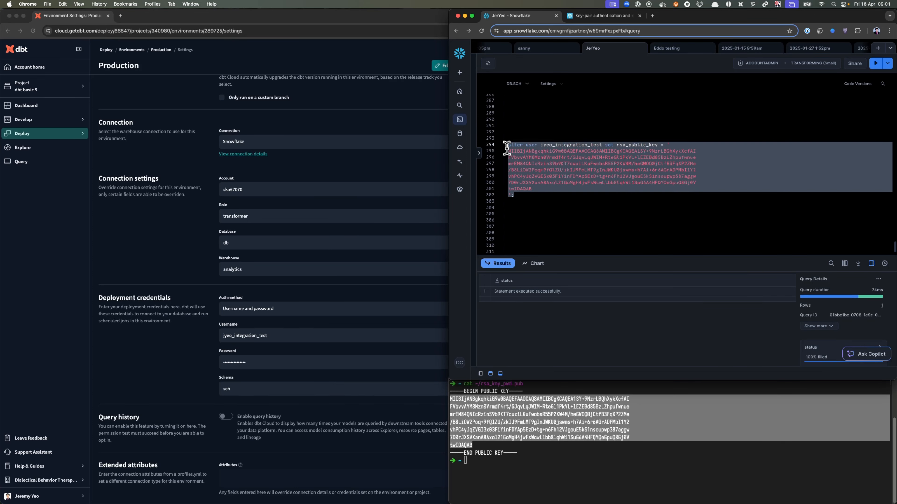
key("super+Return")
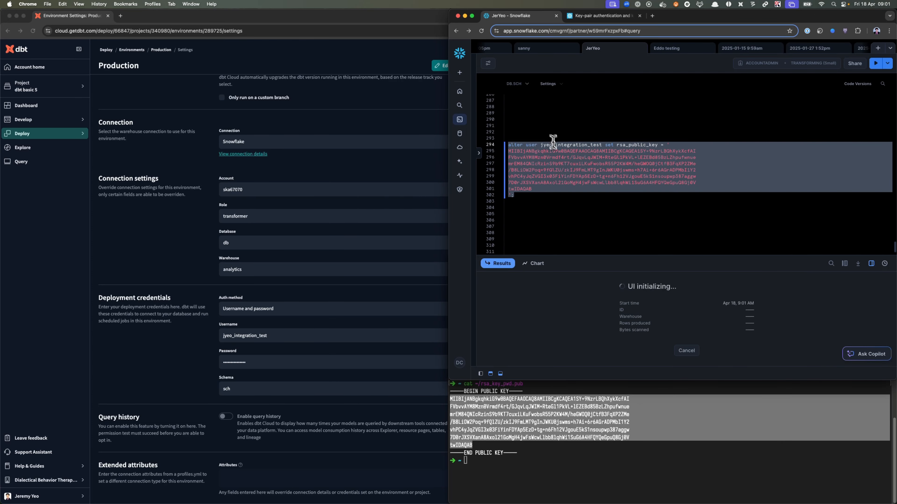
- Copy the whole encrypted private key from the terminal output, including its BEGIN and END lines
left_click(568, 424)
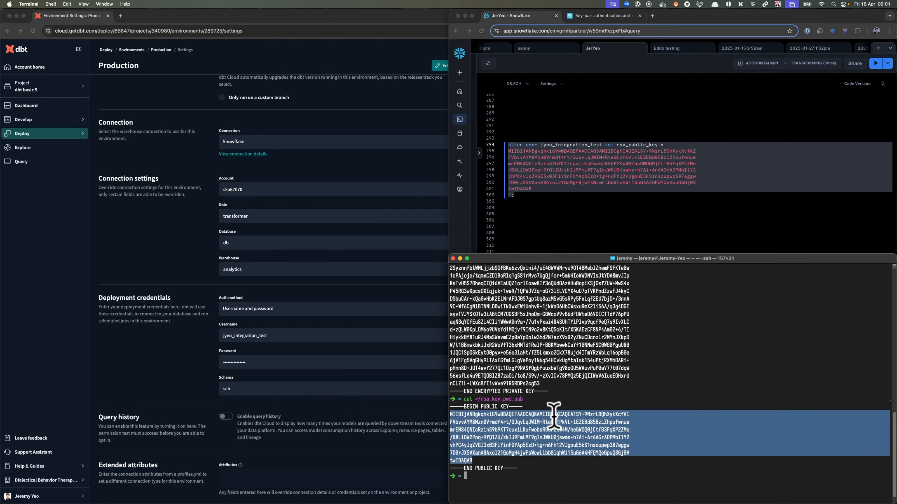
scroll(553, 417, "up", 4)
left_click_drag(549, 438, 481, 376)
scroll(500, 377, "up", 5)
left_click(450, 289, "shift")
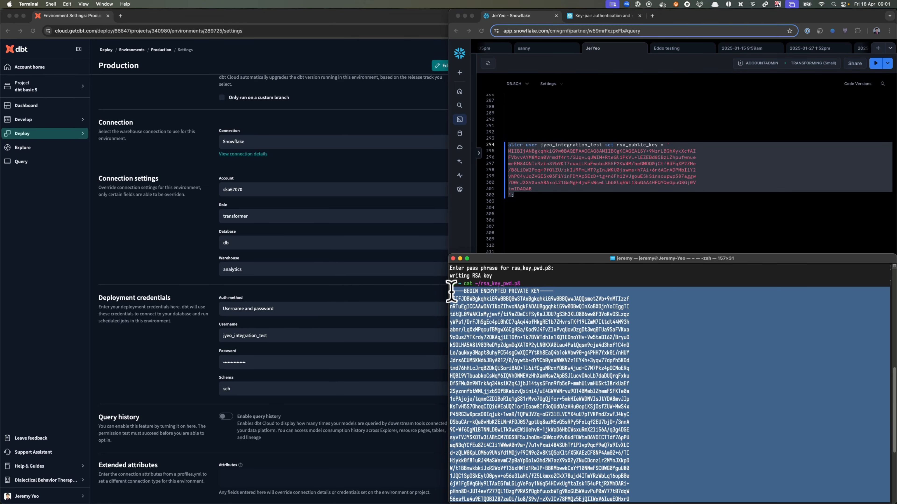
scroll(537, 353, "down", 1)
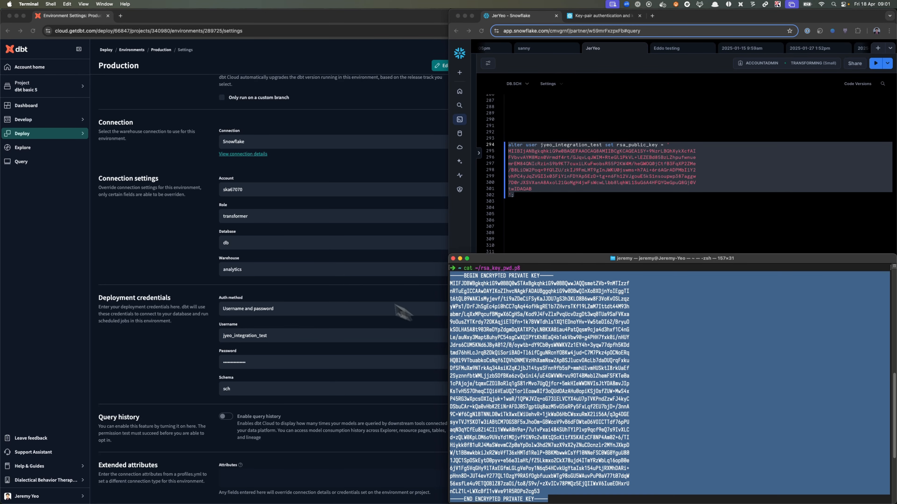
- Switch to dbt Cloud, start editing the Production environment, and set the deployment credentials' auth method to Key pair
left_click(338, 287)
left_click(447, 66)
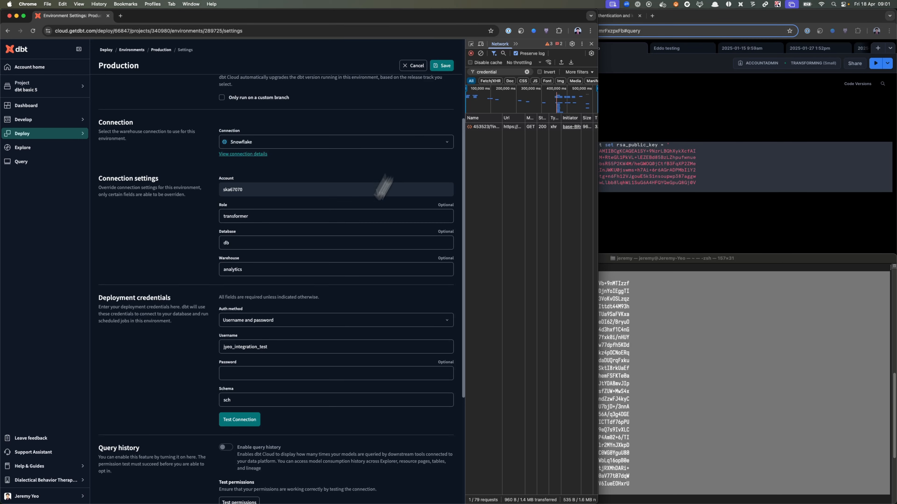
scroll(336, 247, "down", 3)
left_click(297, 207)
left_click(286, 231)
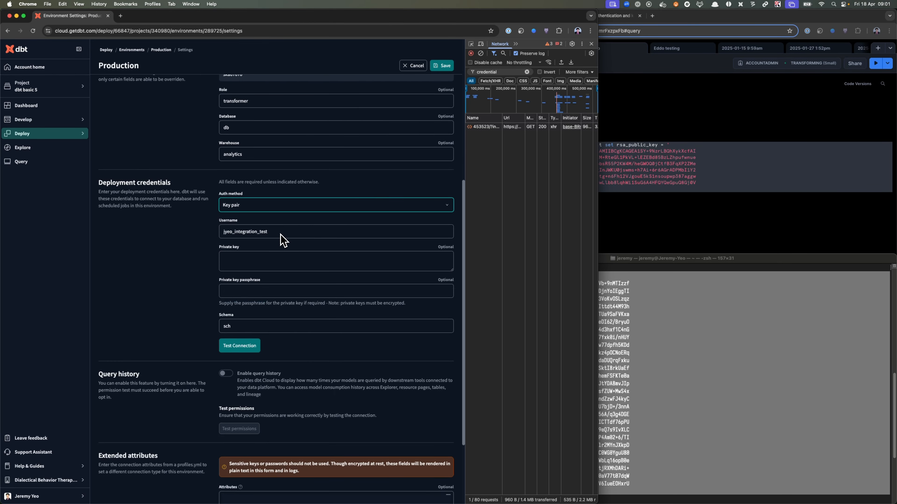
- Paste the encrypted private key into the deployment credentials and enter the private key passphrase
left_click(256, 260)
key("super+v")
left_click(279, 291)
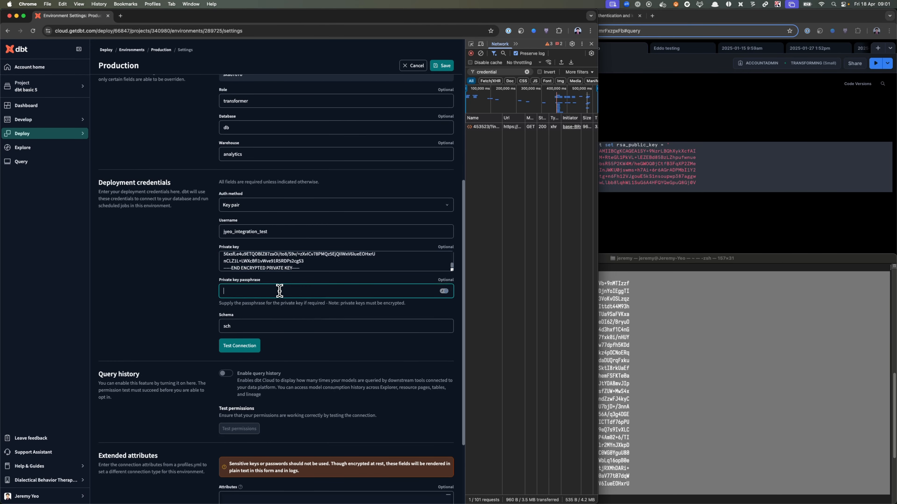
type("****")
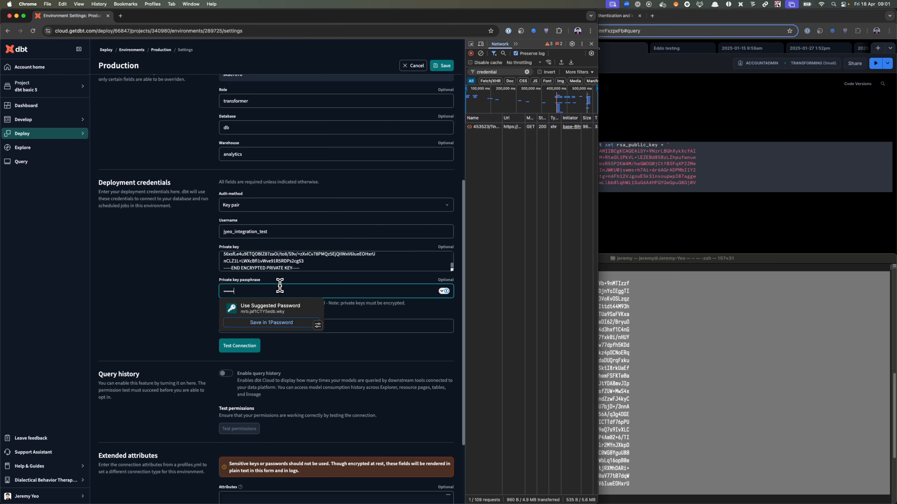
left_click(183, 291)
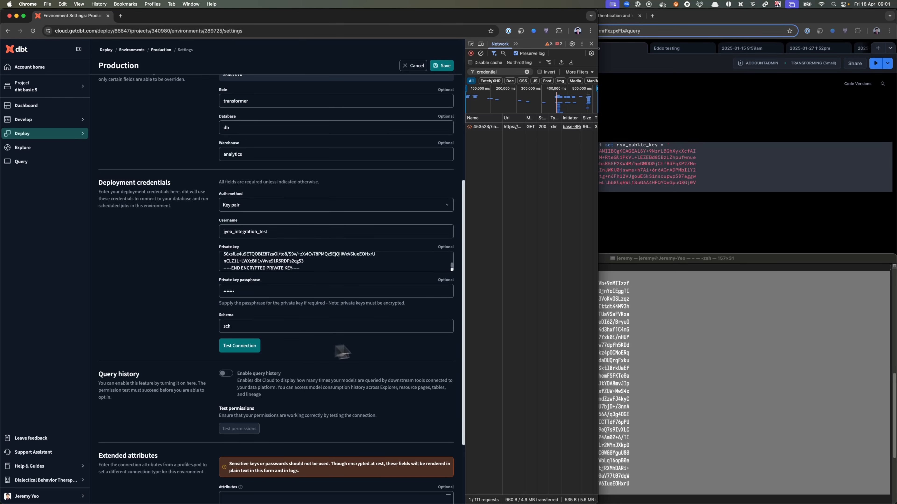
- Test the Snowflake connection with the key pair credentials and save the Production environment
left_click_drag(466, 331, 427, 332)
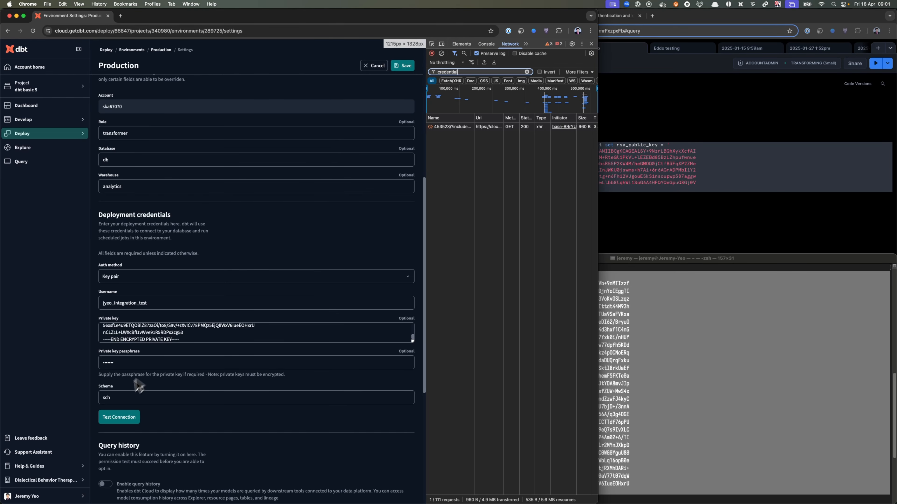
left_click(119, 417)
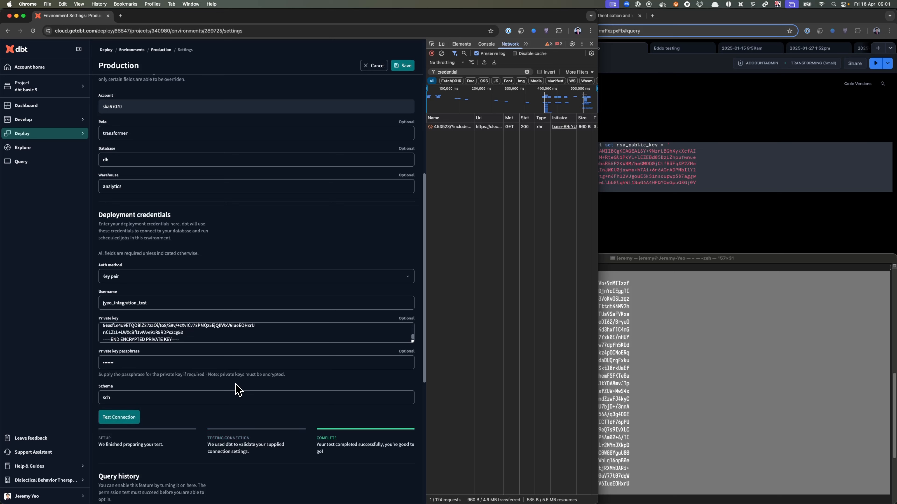
left_click(404, 65)
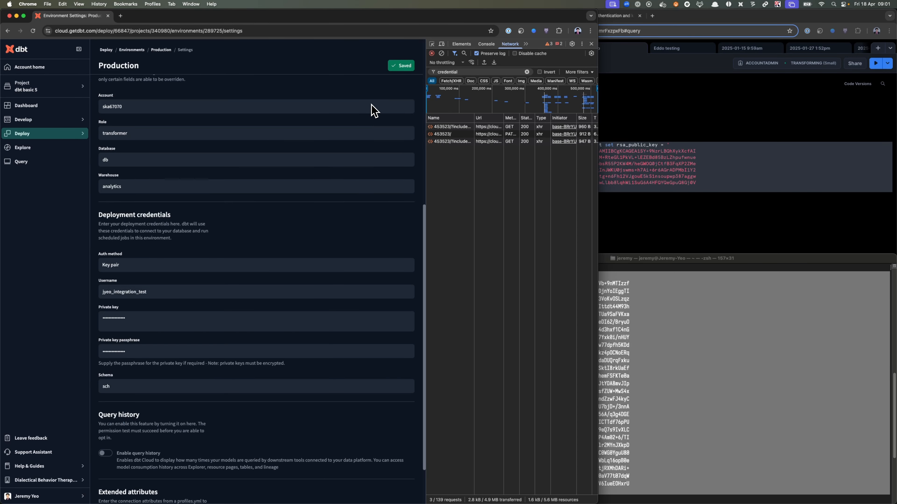
- Inspect the response and headers of the first credentials network request, then close its details
left_click_drag(424, 176, 405, 180)
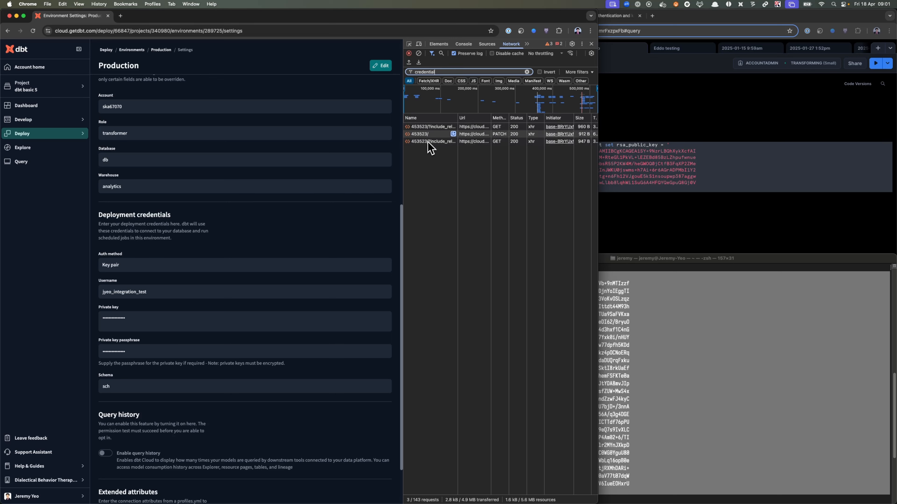
left_click(434, 130)
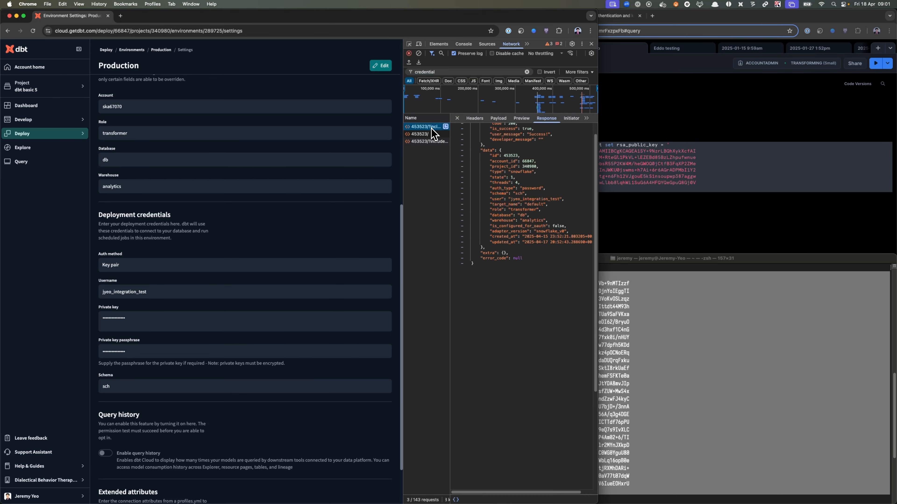
scroll(522, 194, "up", 2)
left_click(475, 118)
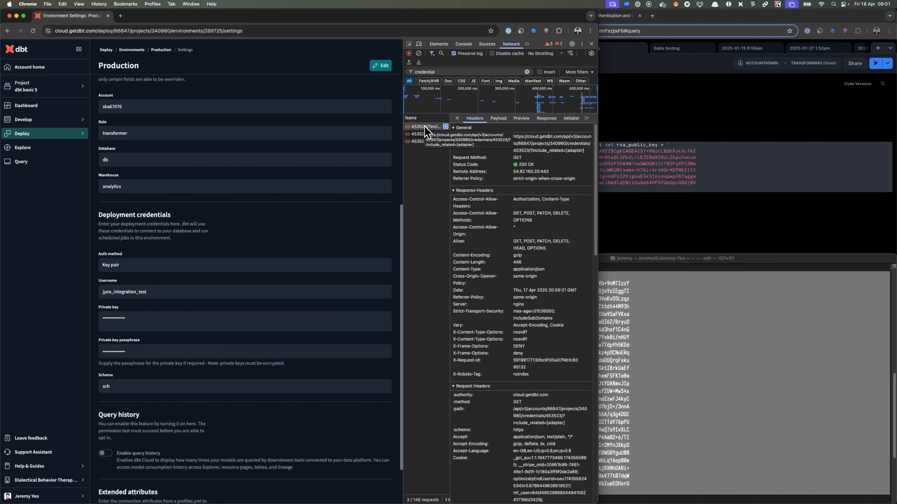
left_click(457, 118)
scroll(192, 297, "down", 1)
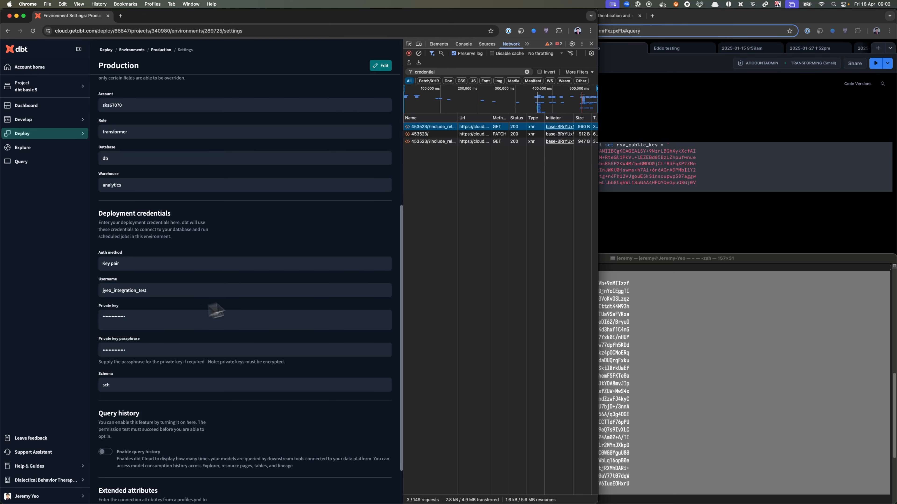
scroll(160, 326, "up", 1)
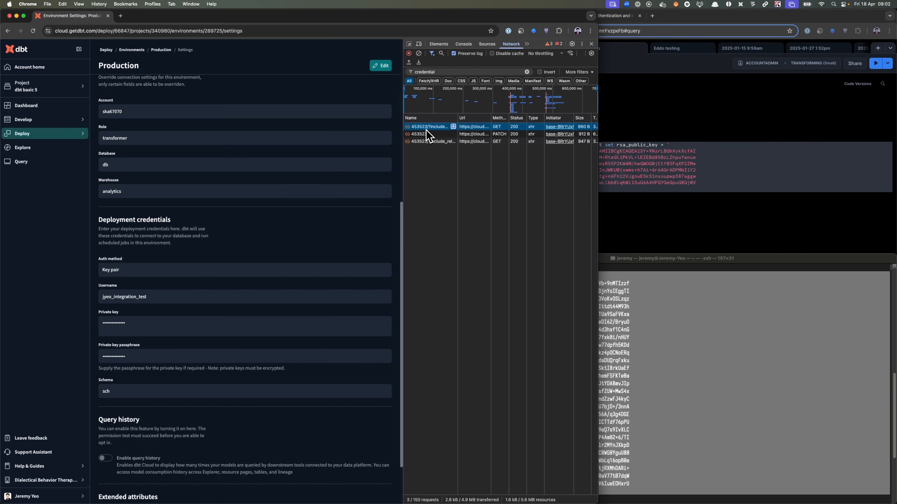
- Go to the Production environment's Production Job, trigger a manual run and open the new run's page
scroll(197, 120, "up", 10)
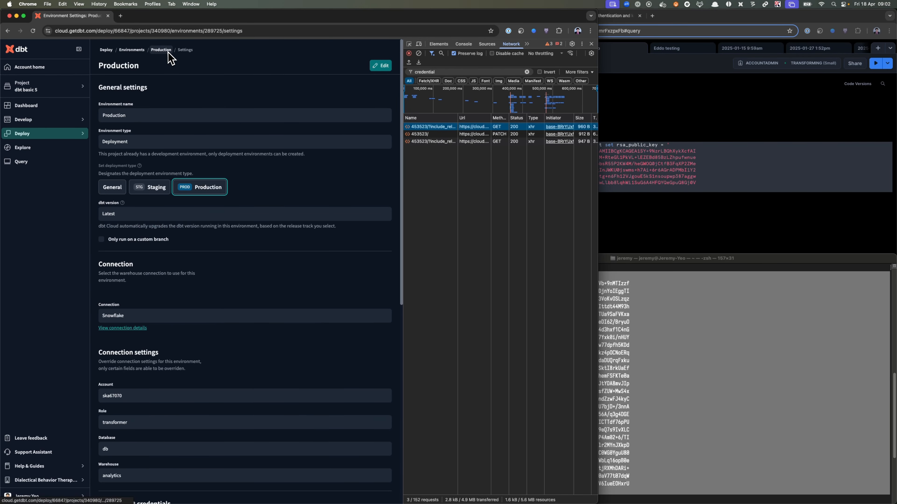
scroll(203, 309, "down", 8)
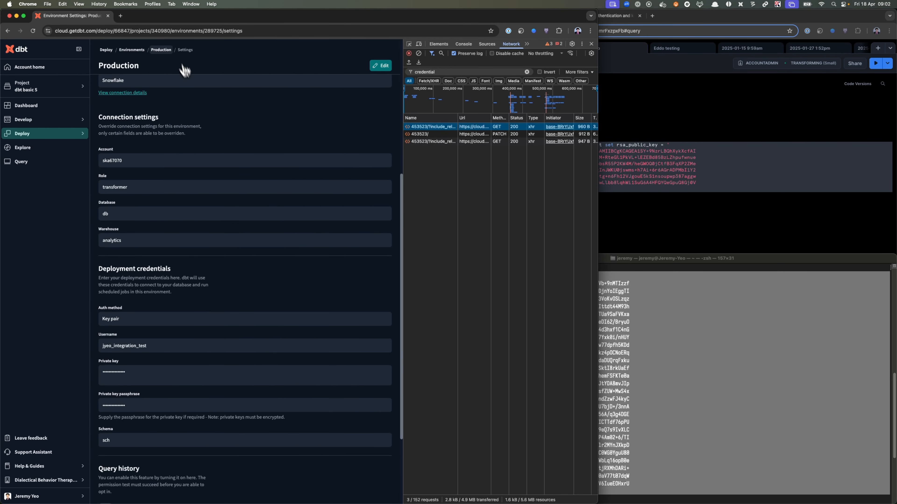
left_click(169, 50)
left_click(258, 214)
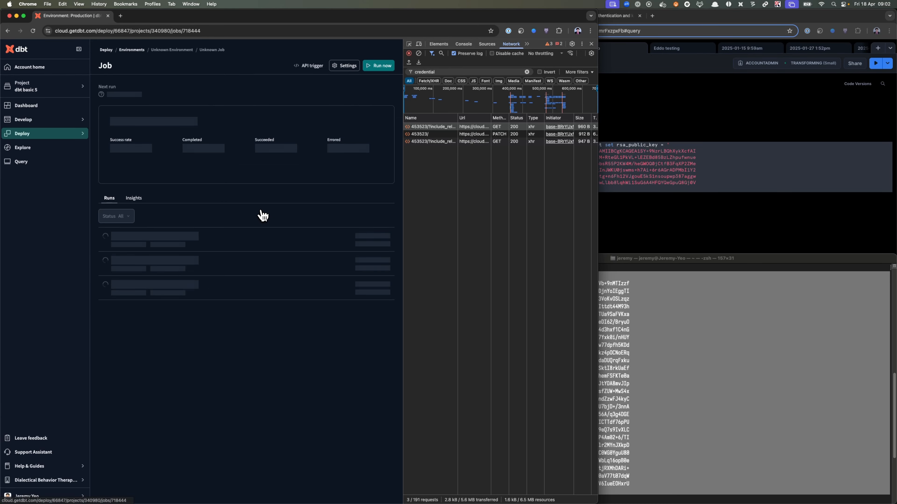
left_click(380, 67)
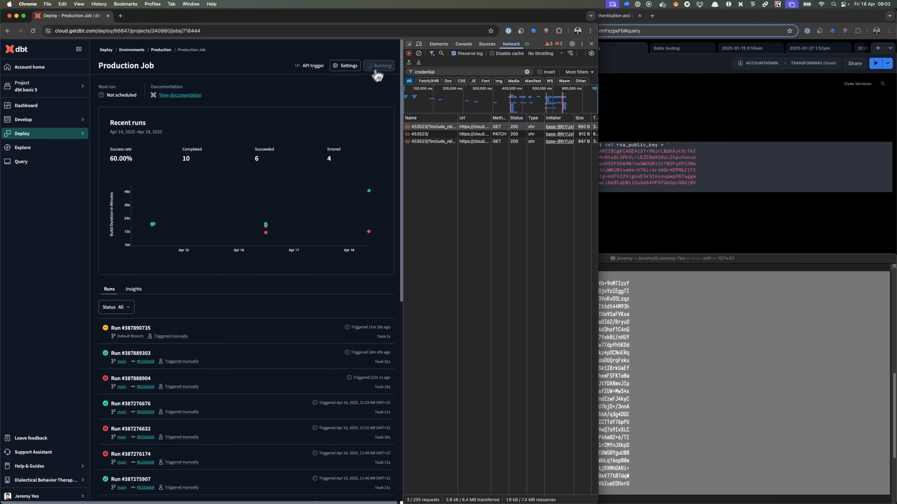
left_click(244, 331)
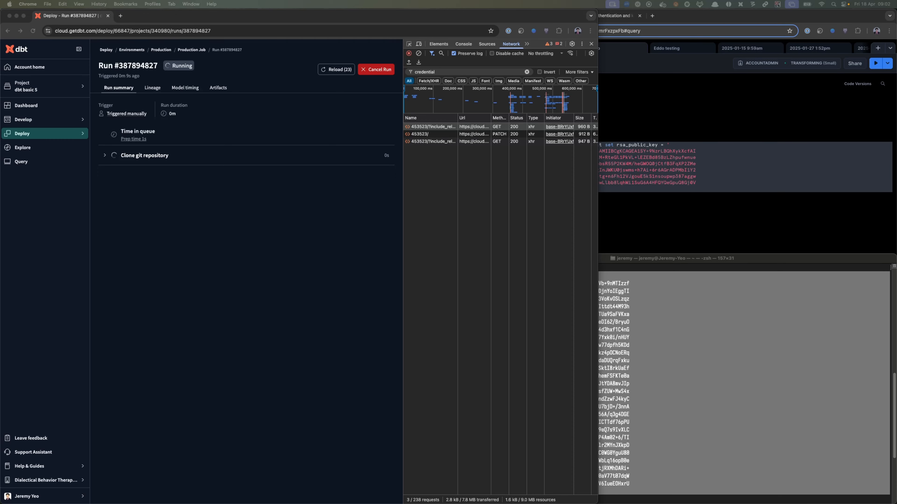
- Reload the run page until the run has finished and examine the logs of its dbt build step
left_click(254, 294)
key("super+r")
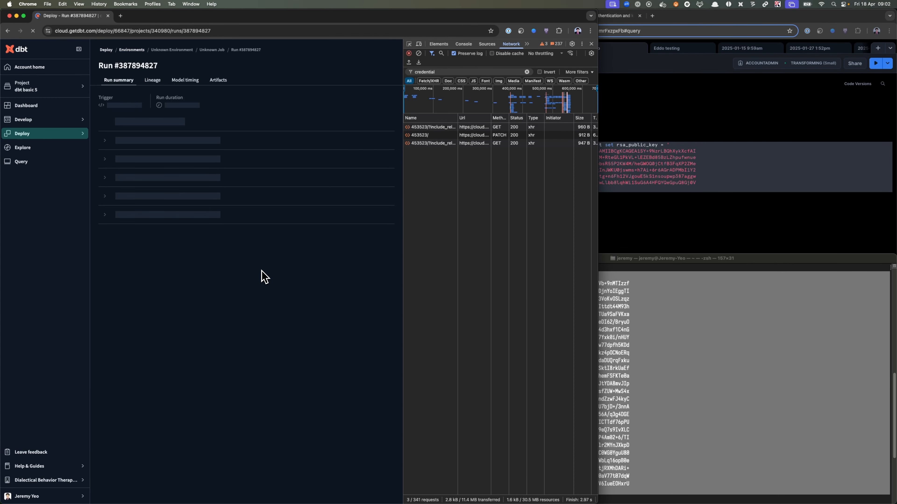
left_click(149, 219)
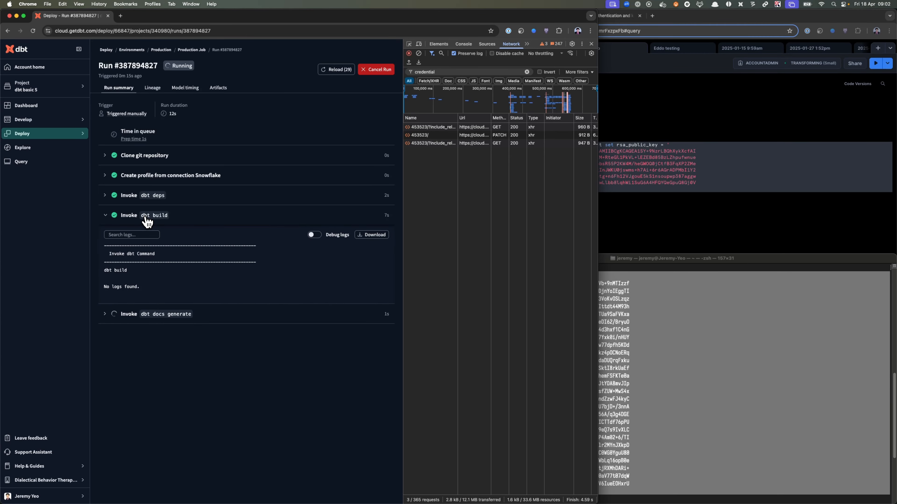
left_click(146, 218)
left_click(145, 218)
key("super+r")
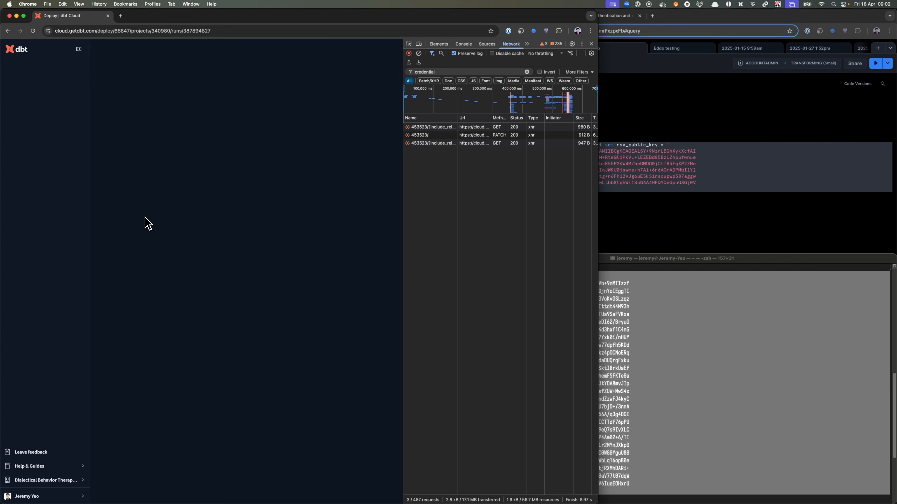
left_click(146, 218)
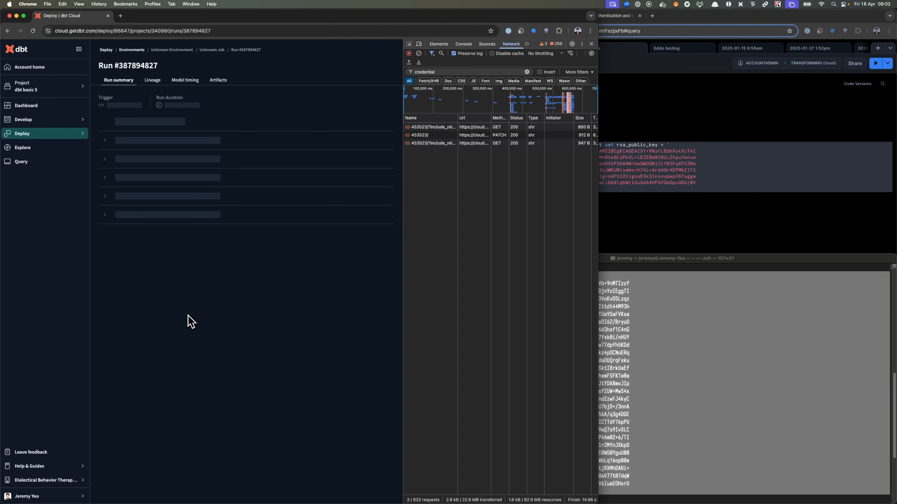
left_click(159, 215)
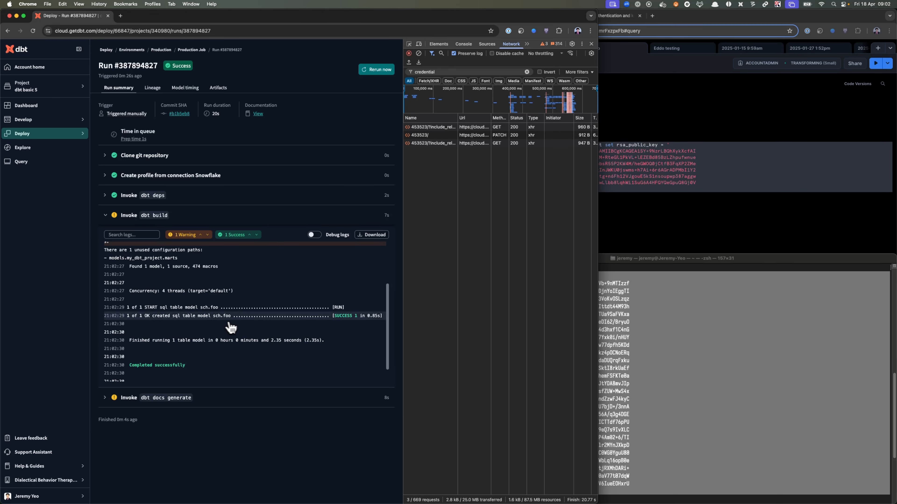
- Return to the Production environment's settings and bring up its deployment credentials
left_click(652, 283)
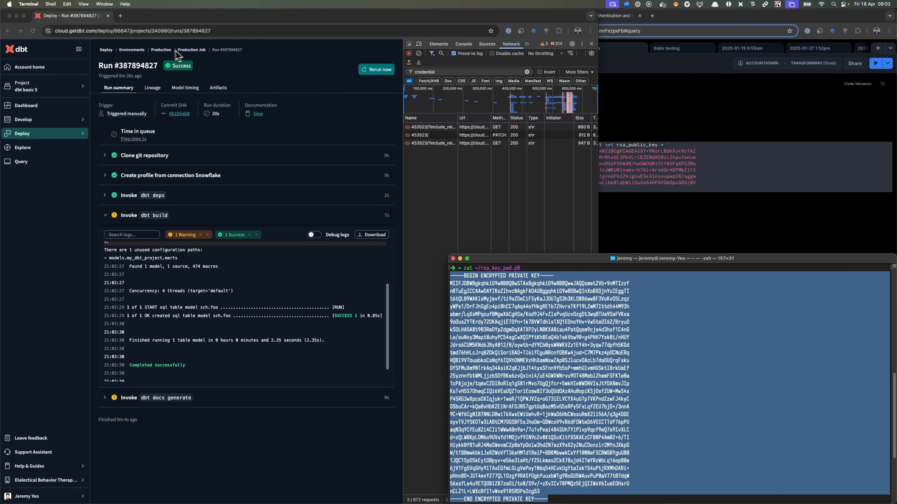
left_click(161, 49)
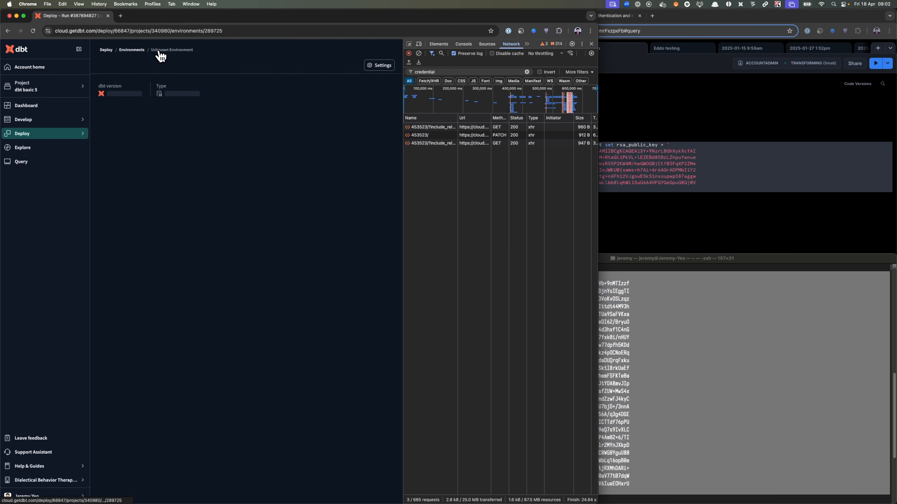
left_click(385, 67)
scroll(263, 293, "down", 5)
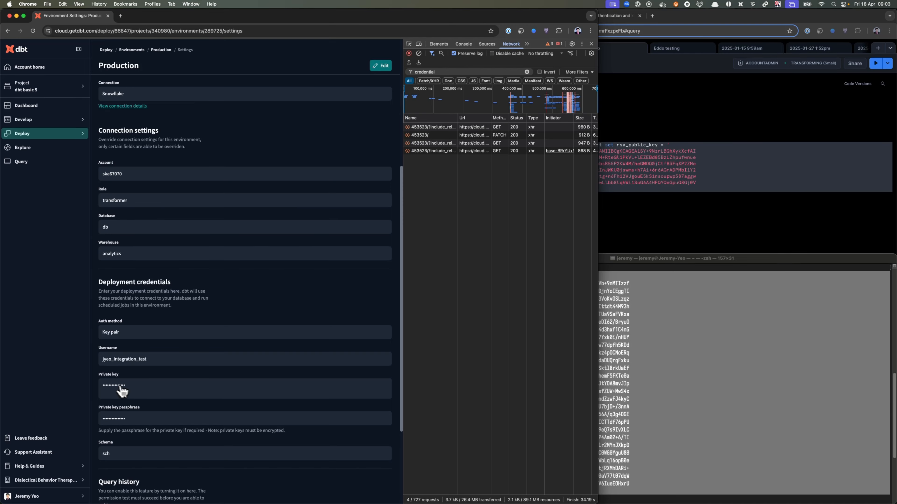
- Switch to Snowflake's key-pair authentication documentation and copy the command that generates an unencrypted private key
left_click(722, 340)
left_click(688, 340)
scroll(577, 382, "down", 5)
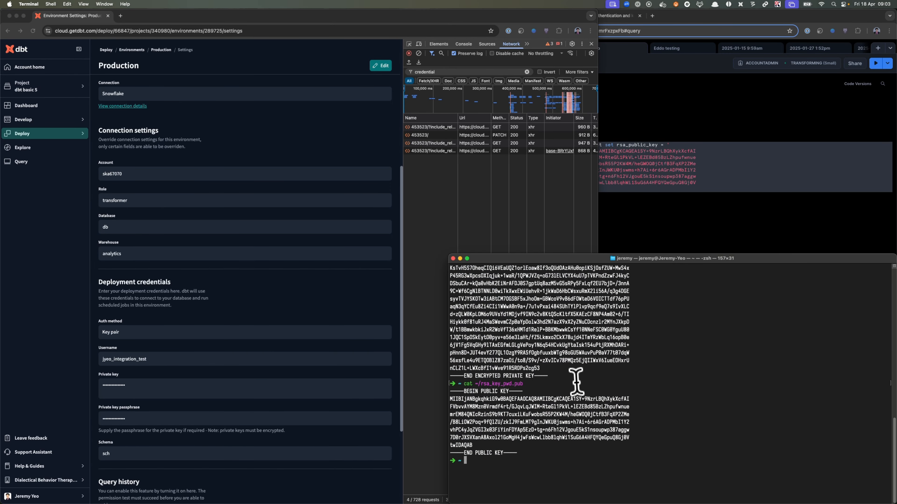
left_click(677, 18)
left_click(598, 18)
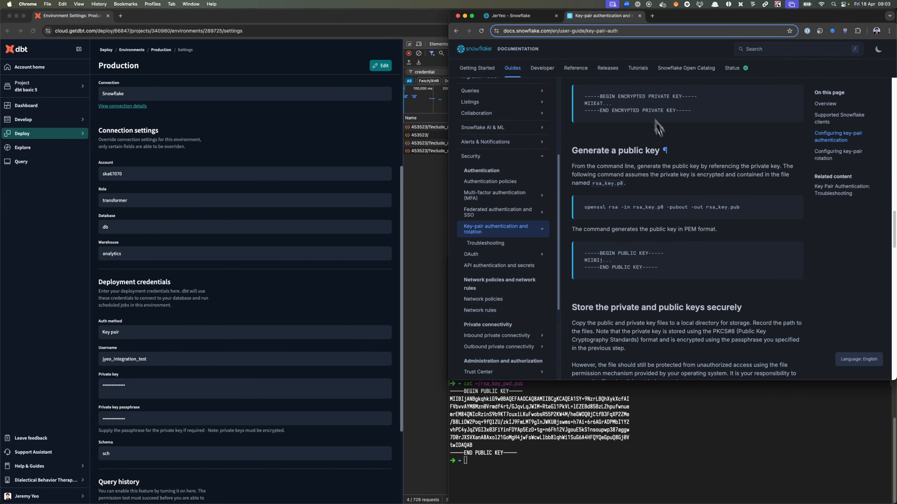
scroll(683, 260, "up", 4)
scroll(693, 295, "up", 1)
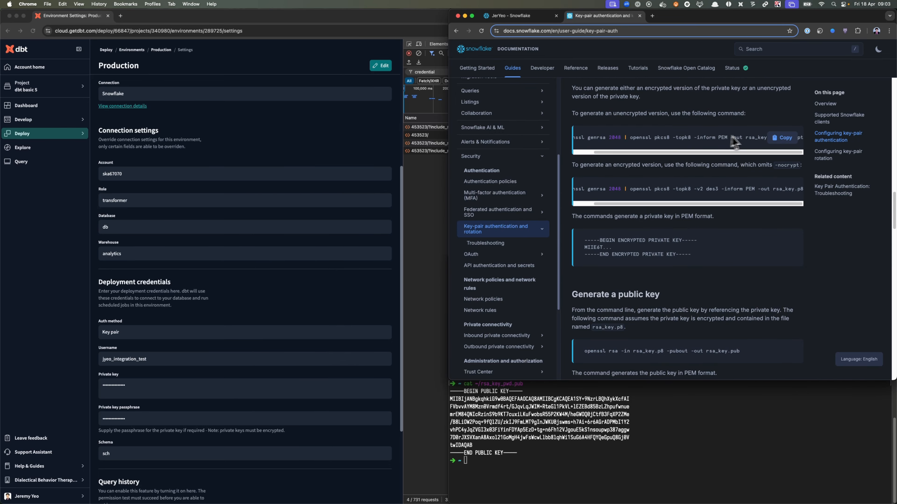
left_click(785, 141)
- Run the copied openssl genrsa command in the terminal with the output file renamed to rsa_key_nopwd.p8
left_click(632, 389)
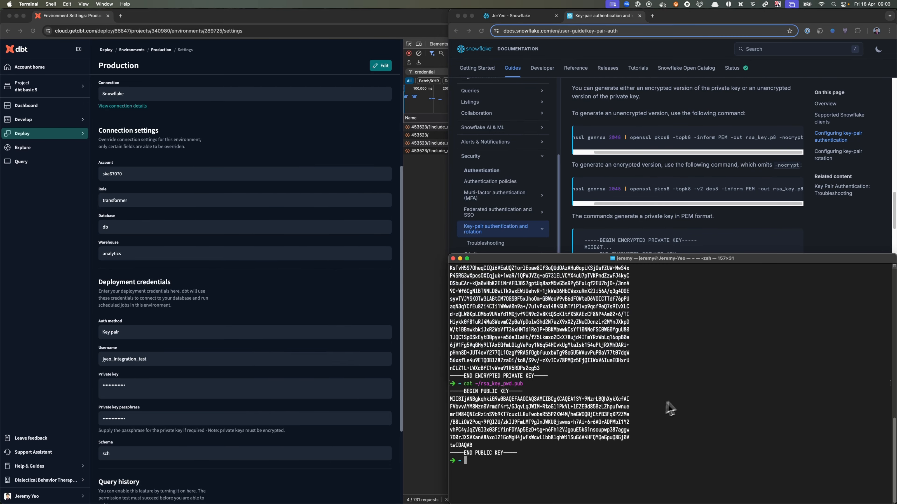
key("super+v")
key("Tab")
key("Left")
key("Left")
key("Left")
key("Left")
key("Left")
key("Tab")
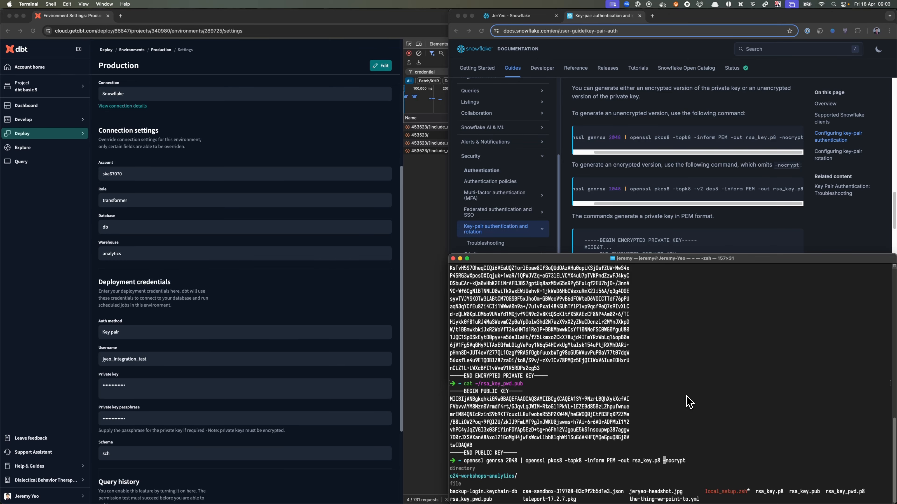
type("_")
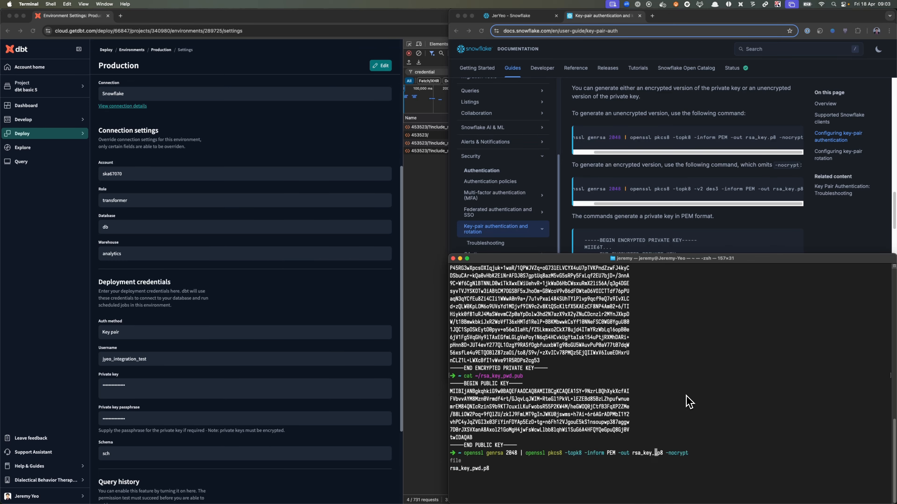
type("nopwd")
key("Return")
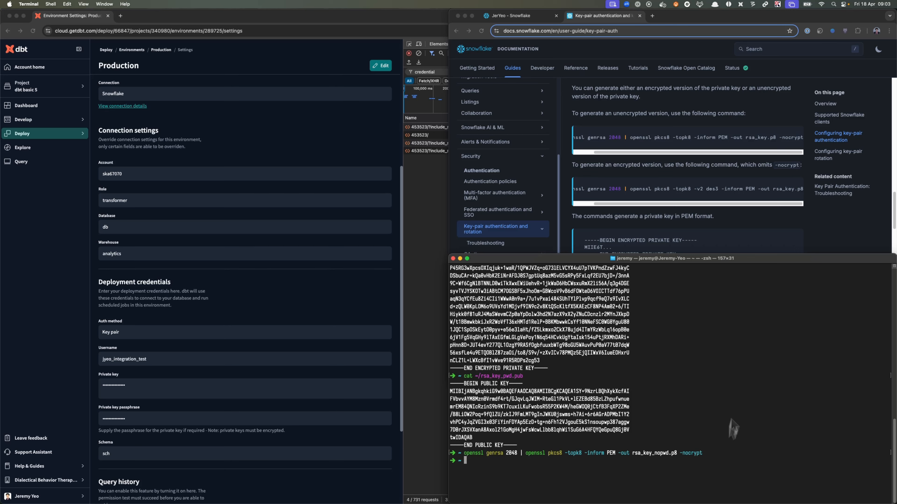
- Copy the openssl command that generates a public key from the Snowflake documentation
left_click(682, 200)
scroll(734, 261, "down", 5)
left_click(782, 253)
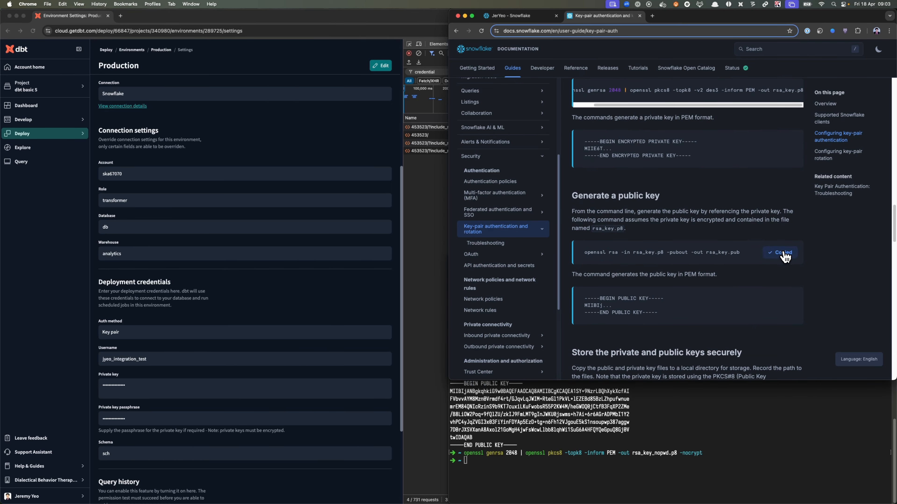
- Run the copied openssl rsa command in the terminal with rsa_key_nopwd.p8 as input and rsa_key_nopwd.pub as output
left_click(685, 426)
key("super+v")
key("Tab")
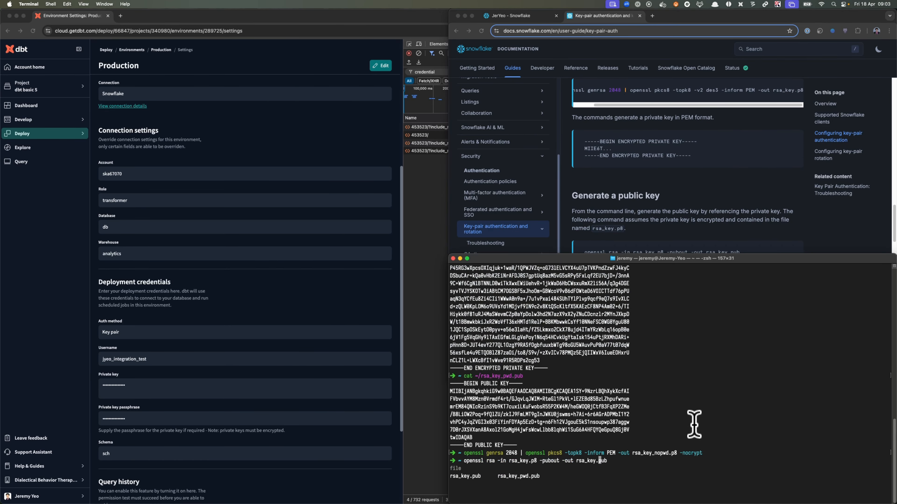
type("_nopwd")
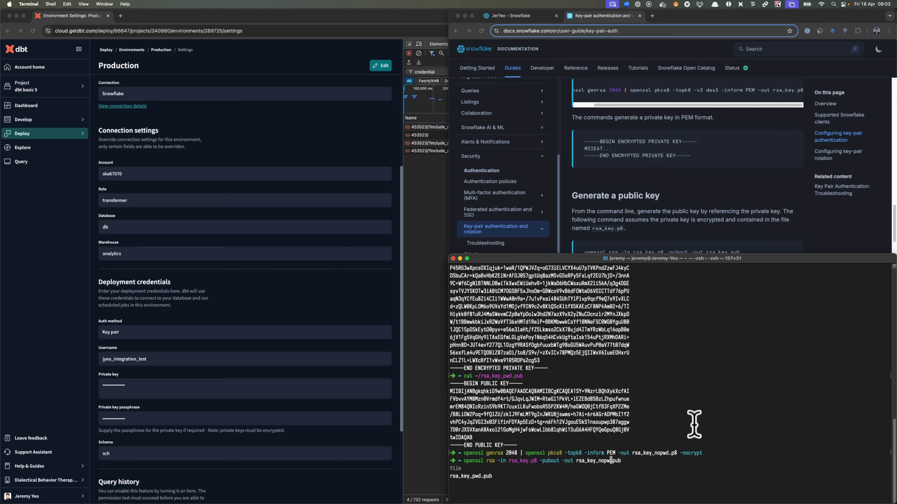
key("Left")
key("Left")
key("Left")
key("Left")
key("Left")
key("Left")
key("Left")
key("Left")
key("Left")
key("Left")
key("Left")
key("Left")
key("Left")
key("Left")
key("Left")
key("Left")
key("Left")
key("Left")
key("Left")
key("Left")
key("Tab")
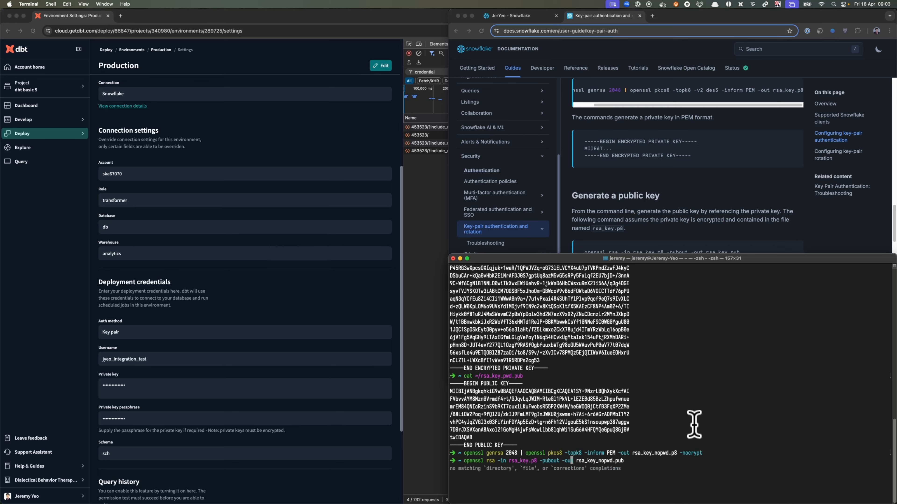
key("Left")
key("Left")
key("Left")
key("Tab")
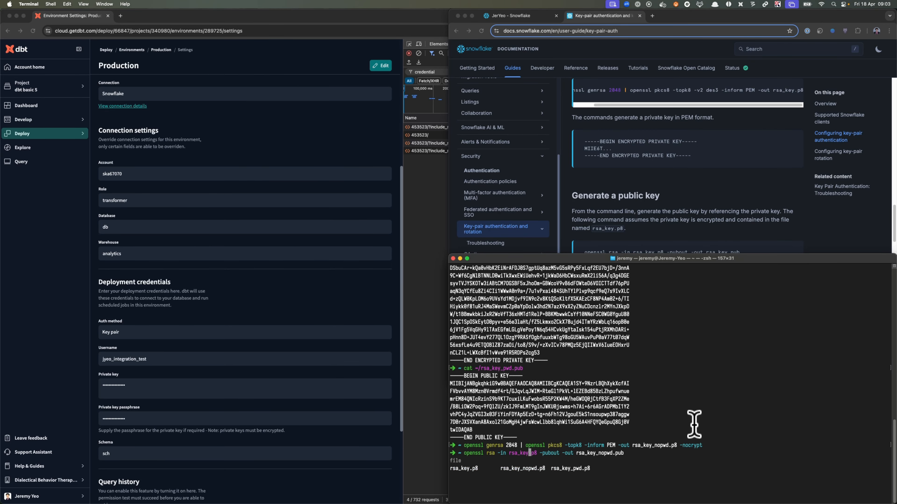
type("_nopwd")
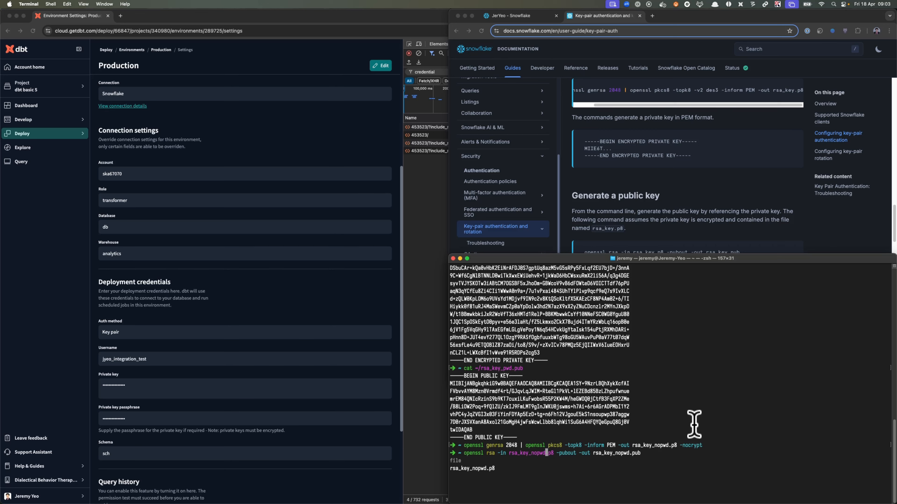
key("Return")
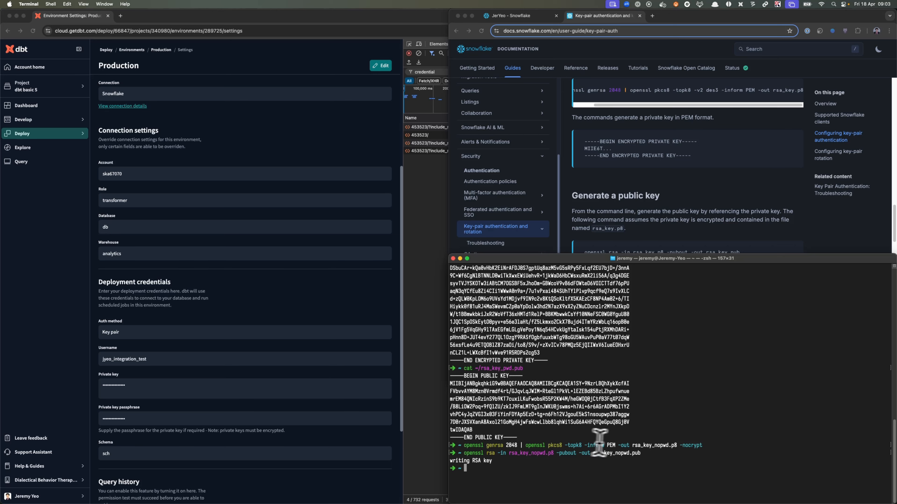
- Print the contents of the unencrypted private key file ~/rsa_key_nopwd.p8 in the terminal
type("cat ~/rsa_key_pwd.pub")
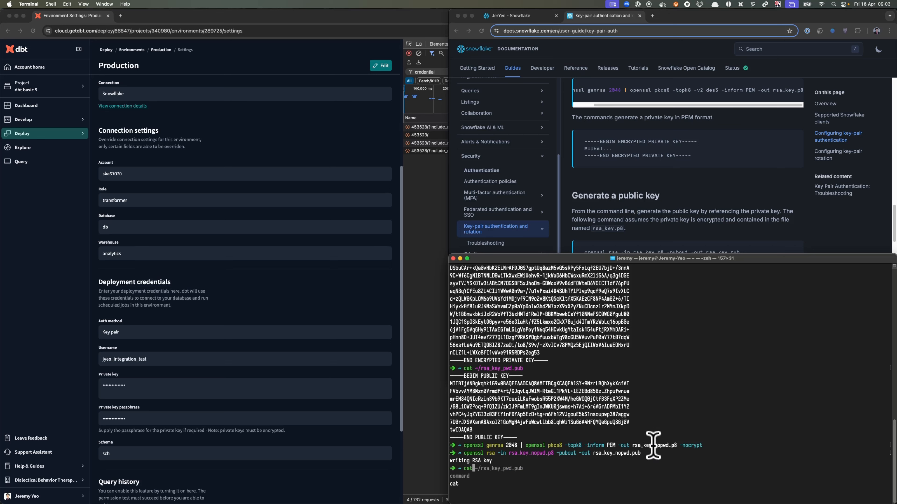
key("Right")
key("BackSpace")
key("BackSpace")
key("BackSpace")
key("BackSpace")
key("BackSpace")
key("BackSpace")
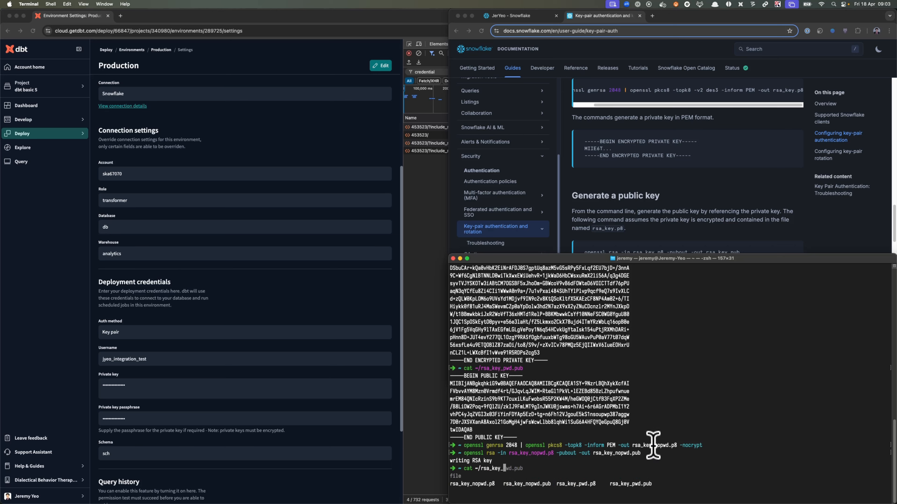
type("nopwd.p8")
key("Return")
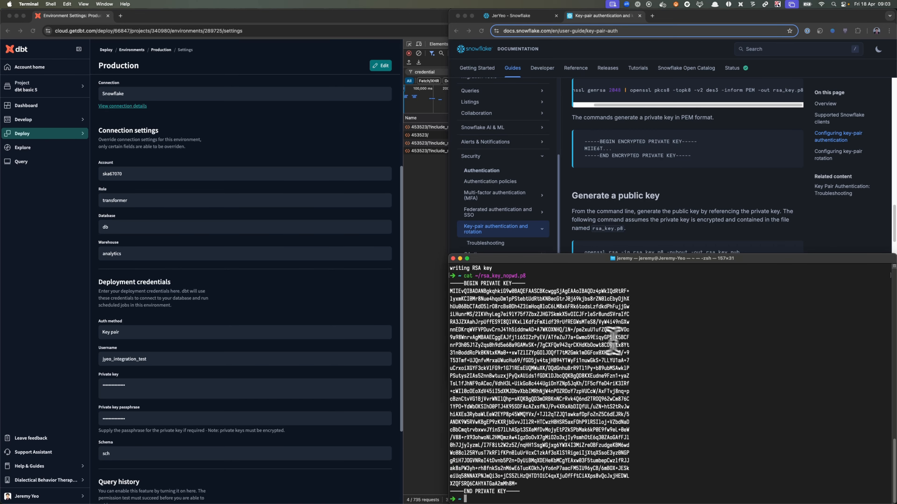
- Print the contents of the matching public key file ~/rsa_key_nopwd.pub in the terminal
key("Up")
key("BackSpace")
key("BackSpace")
key("BackSpace")
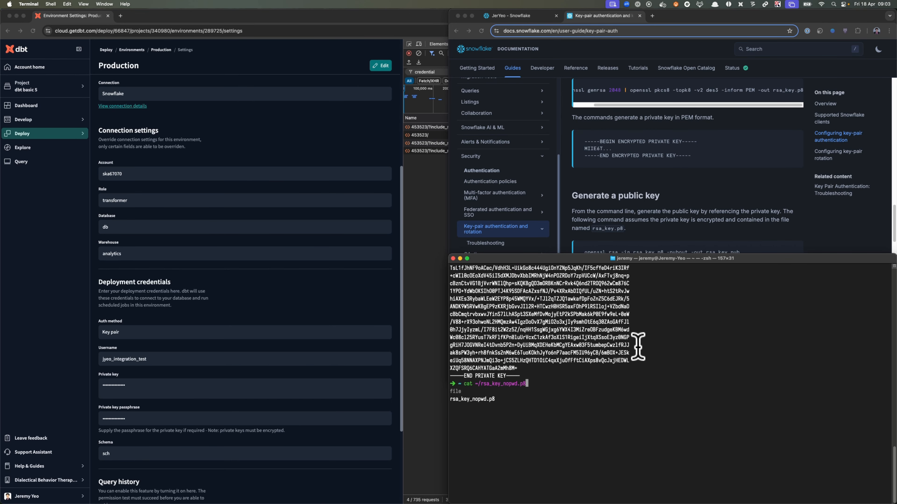
type("pub")
key("Return")
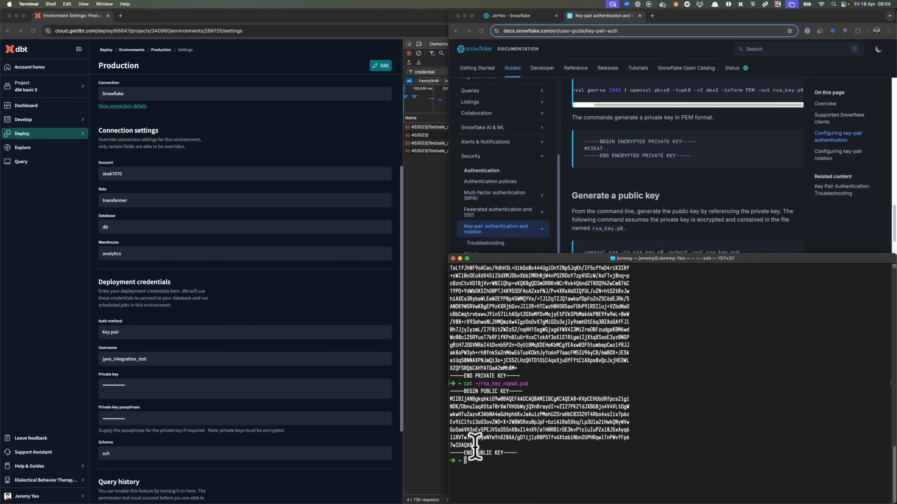
- Replace the rsa_public_key value in Snowflake's alter user statement with the printed public key's body and run the statement
left_click_drag(473, 446, 445, 399)
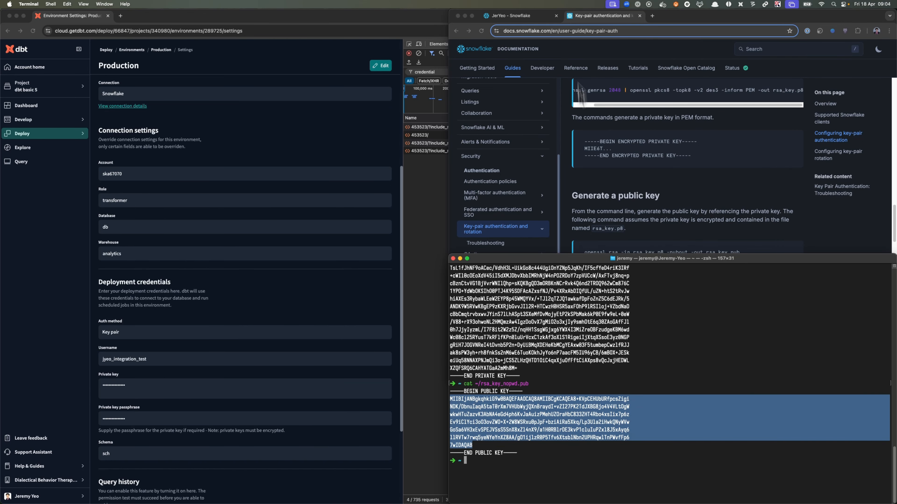
left_click(540, 16)
left_click(707, 125)
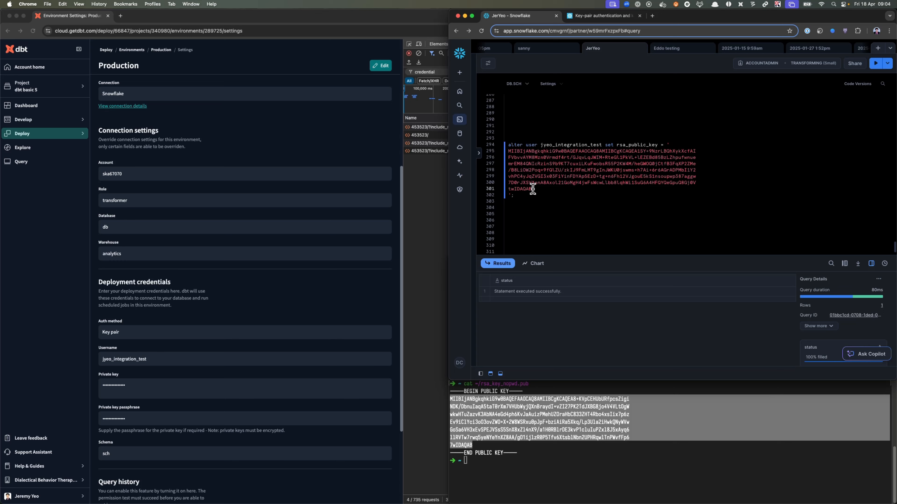
left_click_drag(531, 189, 508, 148)
key("super+v")
left_click_drag(514, 196, 504, 148)
key("super+Return")
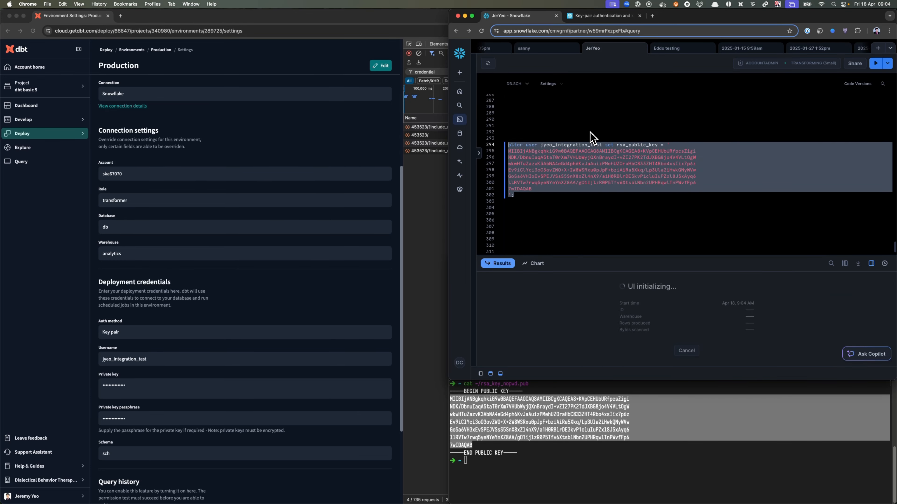
- Return to the terminal and copy the entire unencrypted private key, including its BEGIN and END lines
left_click(642, 445)
scroll(642, 444, "up", 1)
scroll(546, 426, "up", 5)
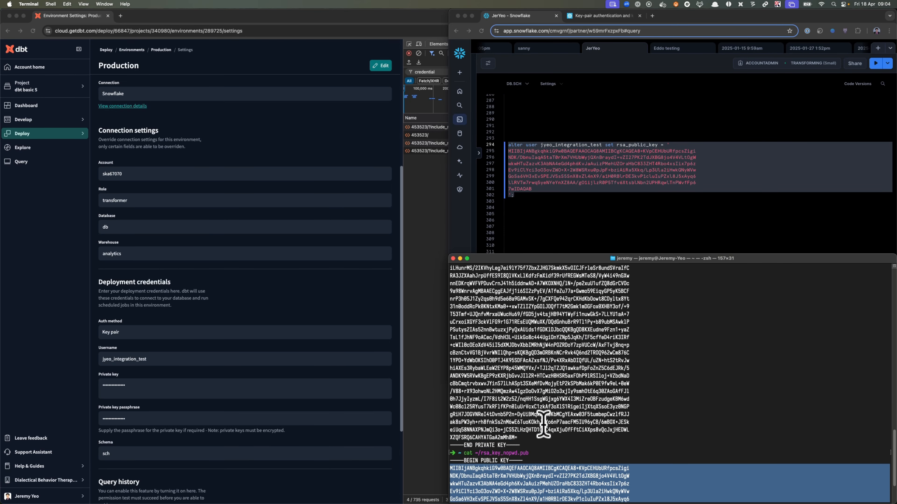
left_click_drag(524, 490, 448, 282)
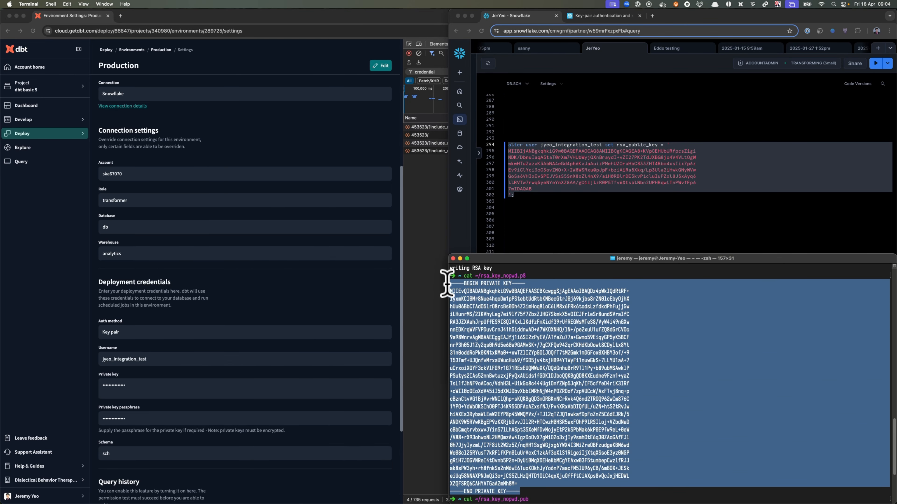
- Paste the unencrypted key into the Production environment's Private key field in dbt Cloud with an empty passphrase, then test and save the credentials
left_click(395, 98)
left_click(381, 66)
scroll(212, 288, "down", 5)
left_click(179, 252)
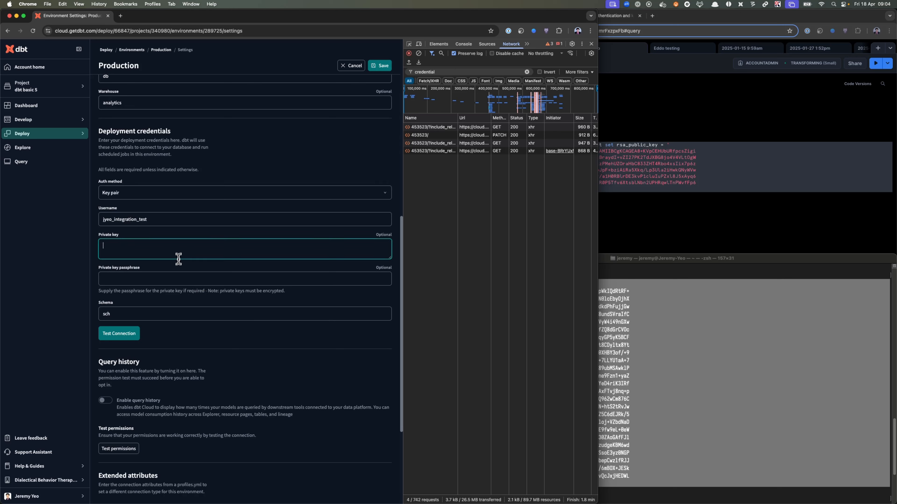
key("super+v")
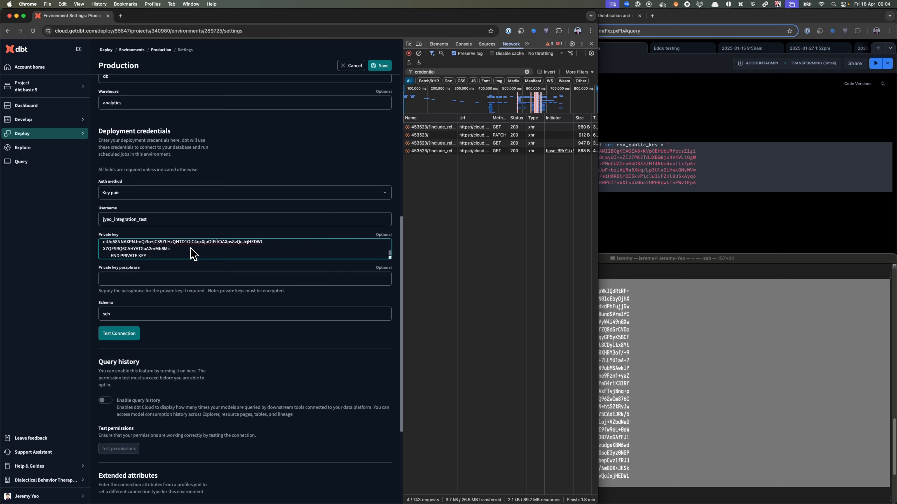
left_click(128, 339)
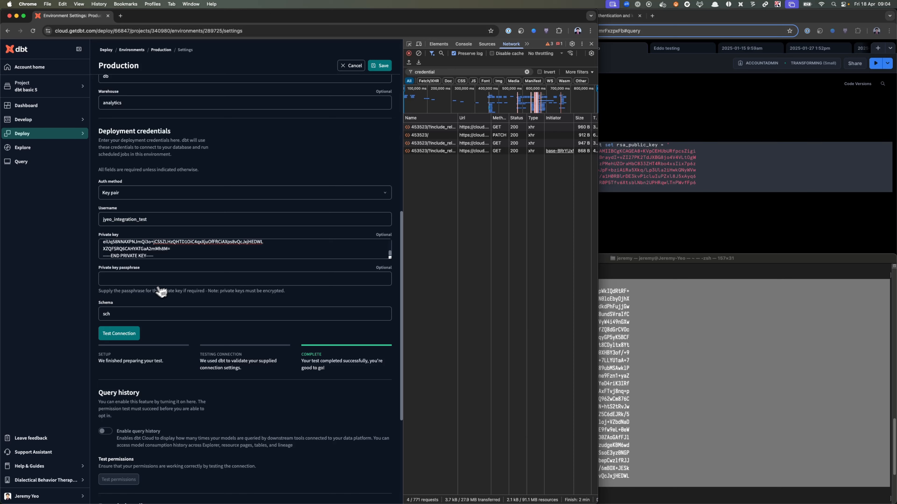
left_click(376, 68)
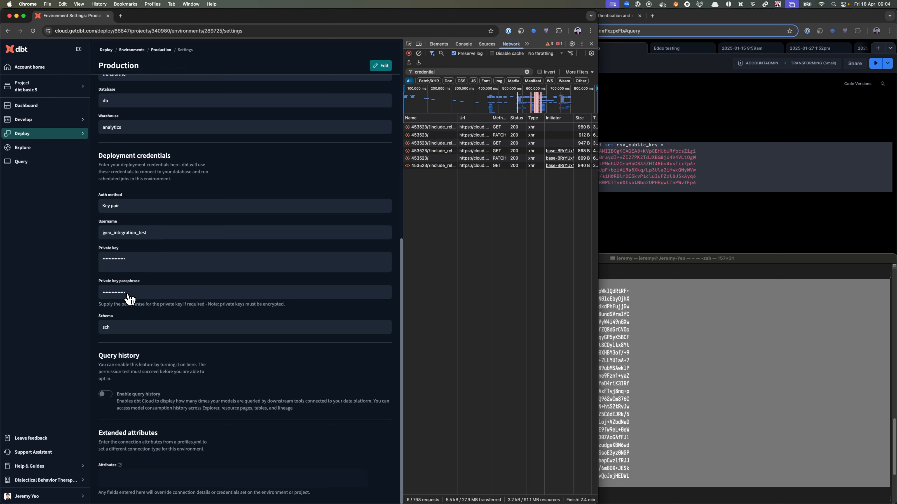
left_click(646, 324)
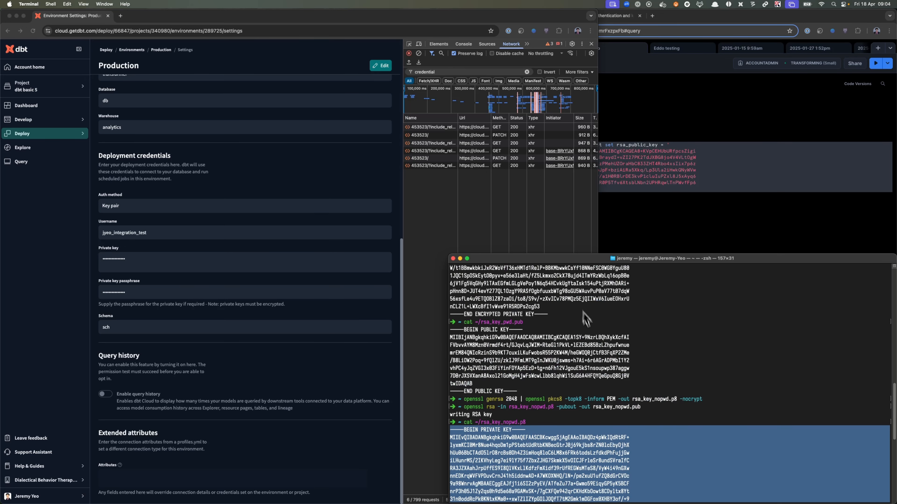
scroll(589, 353, "down", 10)
left_click(647, 233)
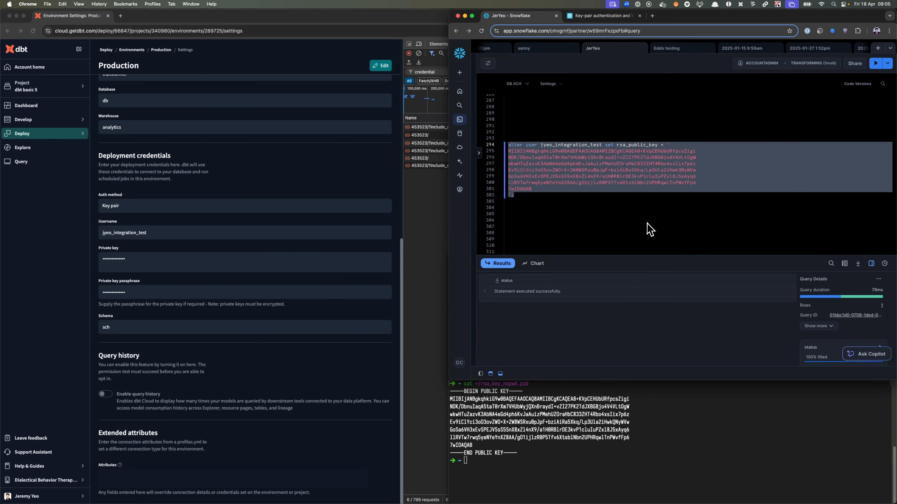
- Trigger a manual run of the Production Job from the Production environment and open the new run's details
left_click(169, 51)
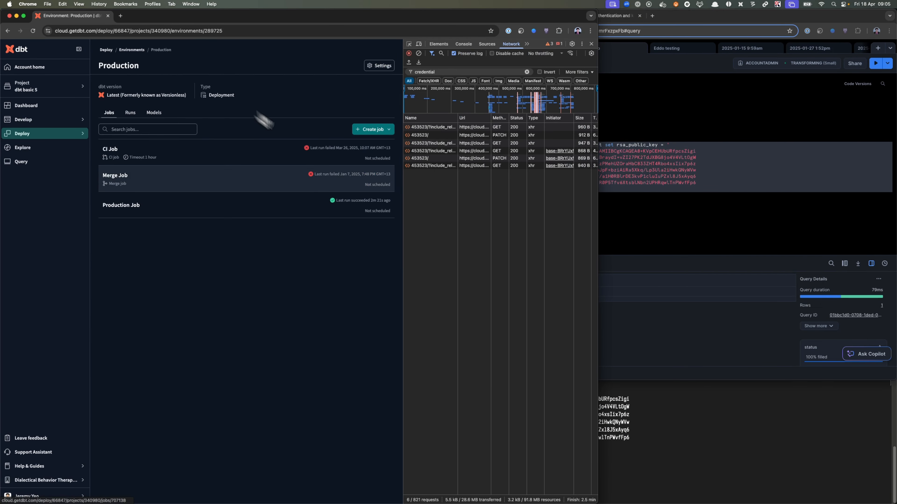
left_click(318, 204)
left_click(378, 65)
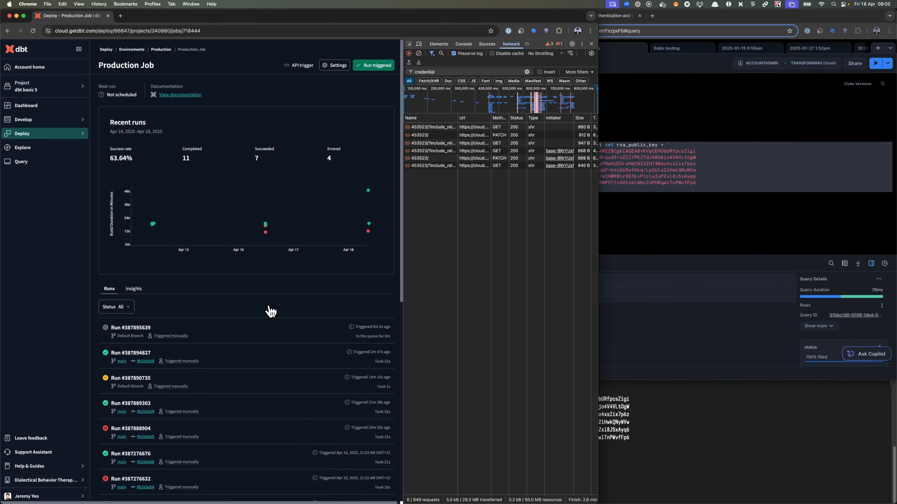
scroll(268, 311, "down", 2)
left_click(260, 284)
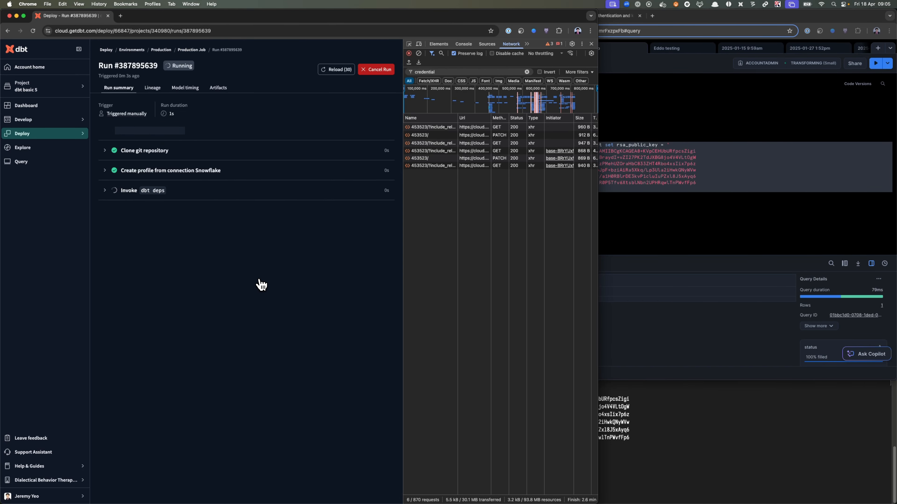
- Reload the run page and examine the error at the end of the dbt build log
key("super+r")
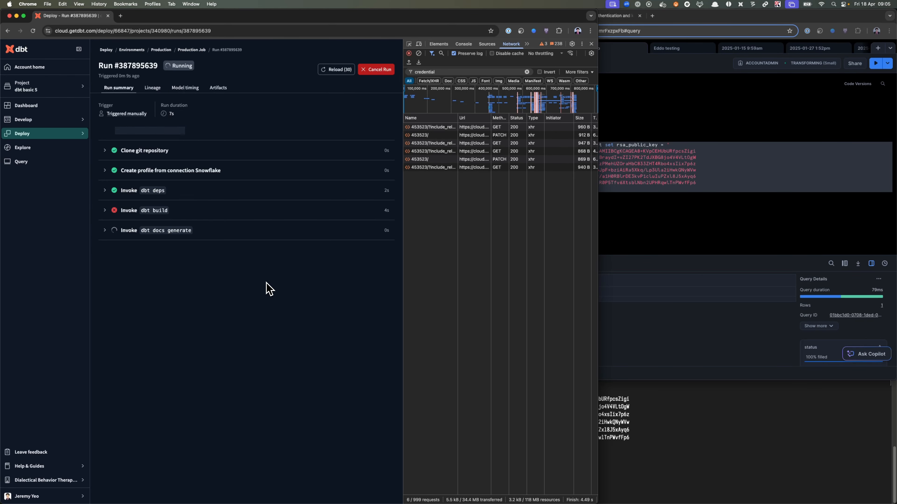
left_click(172, 218)
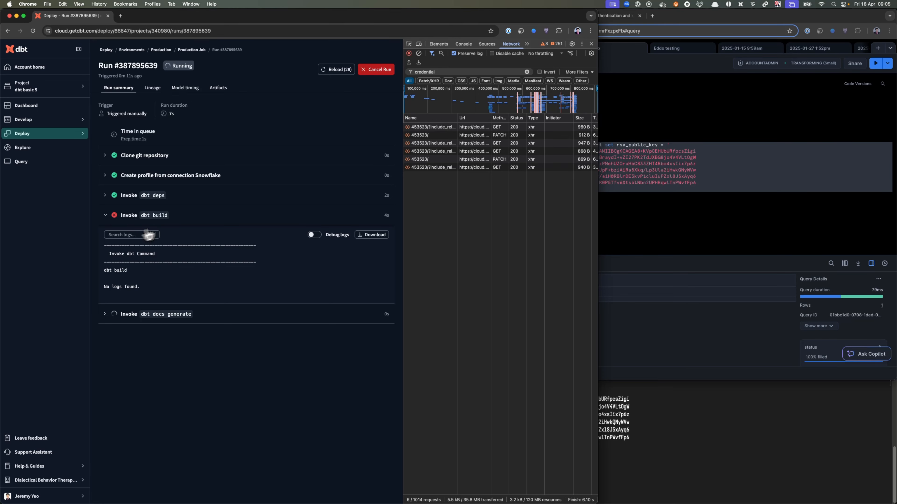
left_click(662, 201)
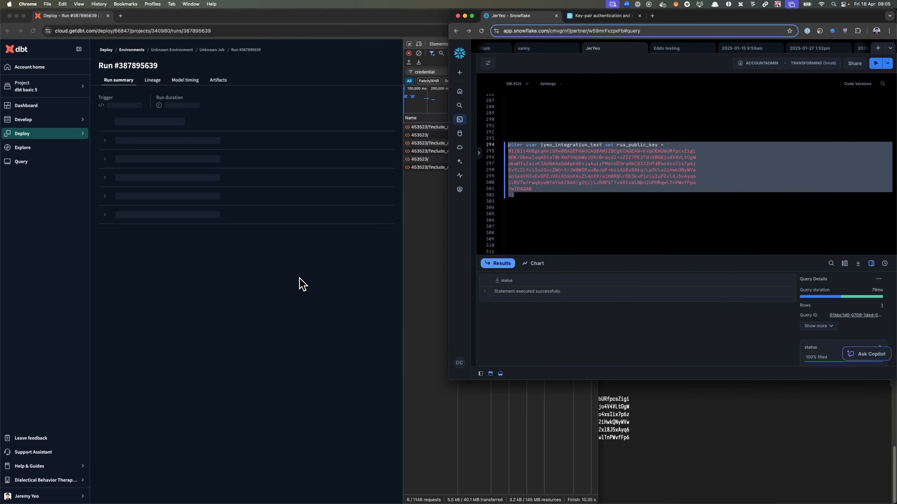
left_click(191, 213)
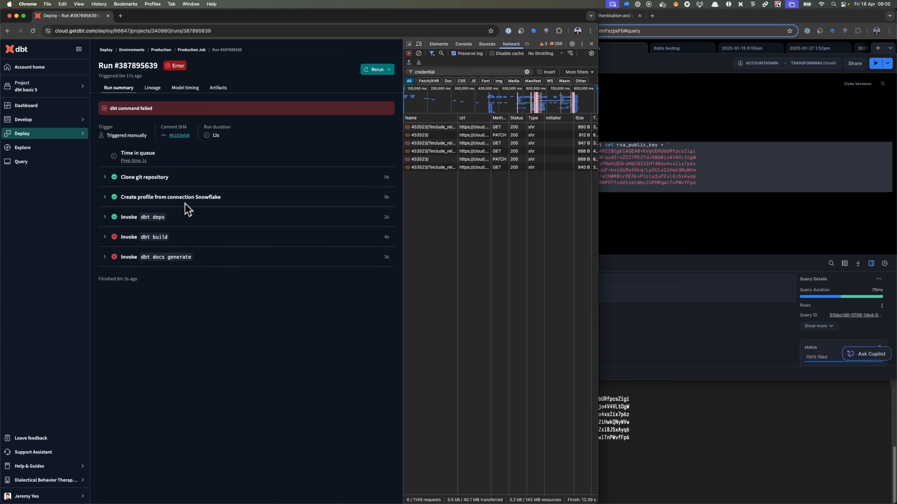
left_click(184, 237)
scroll(190, 327, "down", 3)
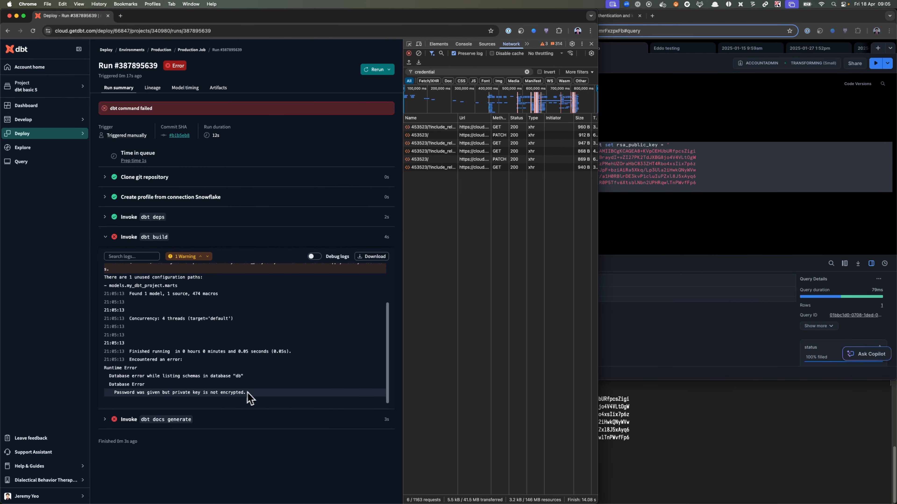
left_click_drag(208, 400, 236, 392)
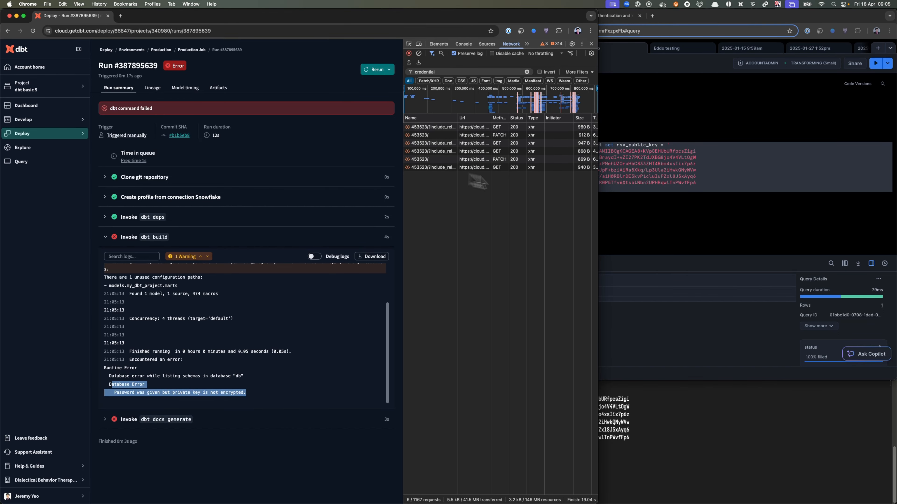
- Start a select statement below the alter user statement in the Snowflake worksheet with credential ID 453523, taken from the dbt network request
left_click(634, 212)
type("select")
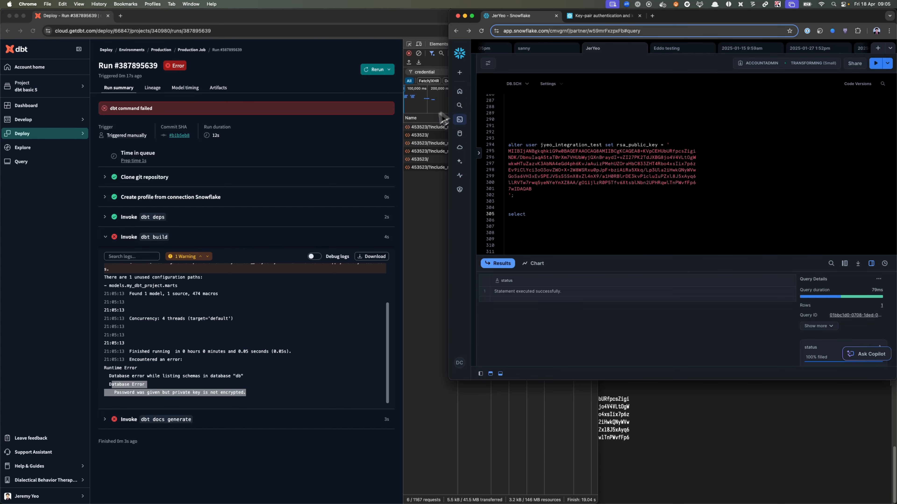
left_click(424, 133)
left_click(425, 128)
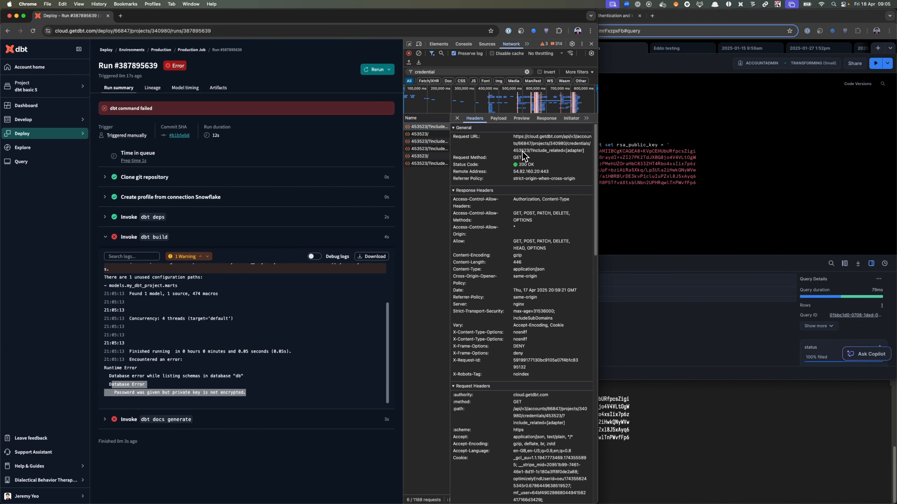
key("super+grave")
type("453523")
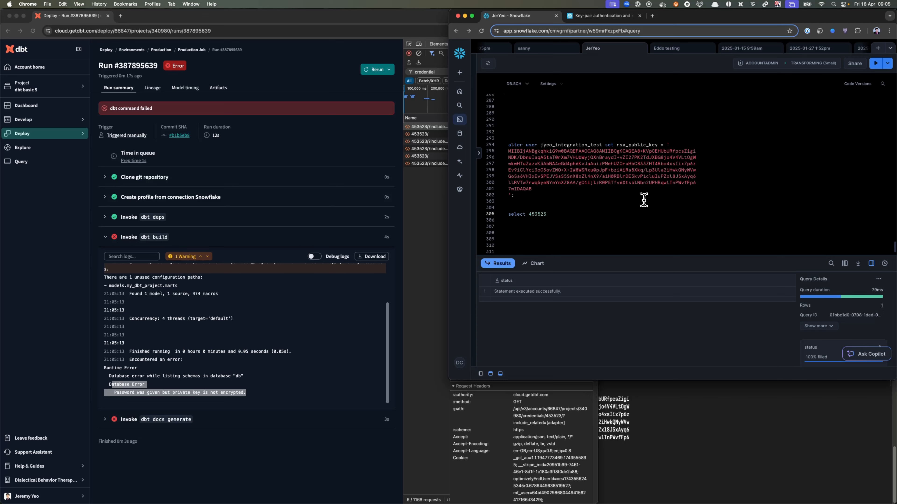
type(" as cred, 'with-pwd-pk'")
type("as pk, 'password' as pk_passphrase")
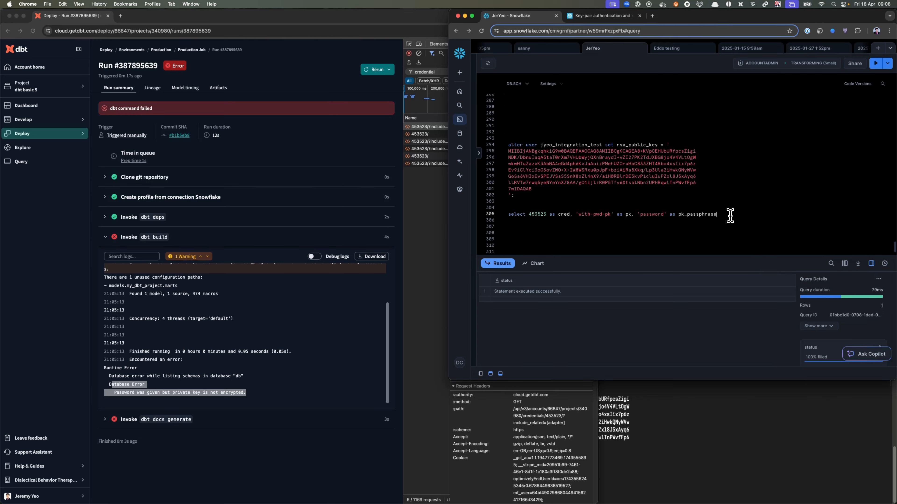
key("super+Return")
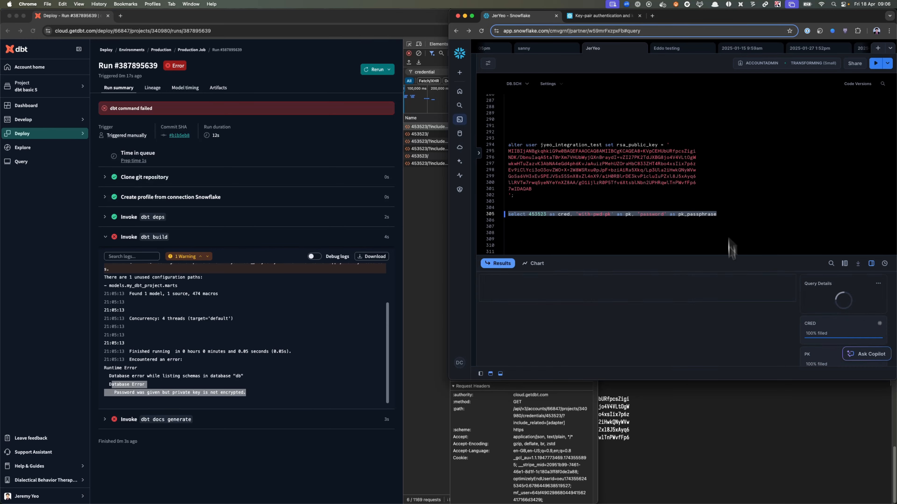
- Switch to dbt Cloud and open the Production environment's settings to examine the stored deployment credentials
left_click(724, 438)
left_click(162, 49)
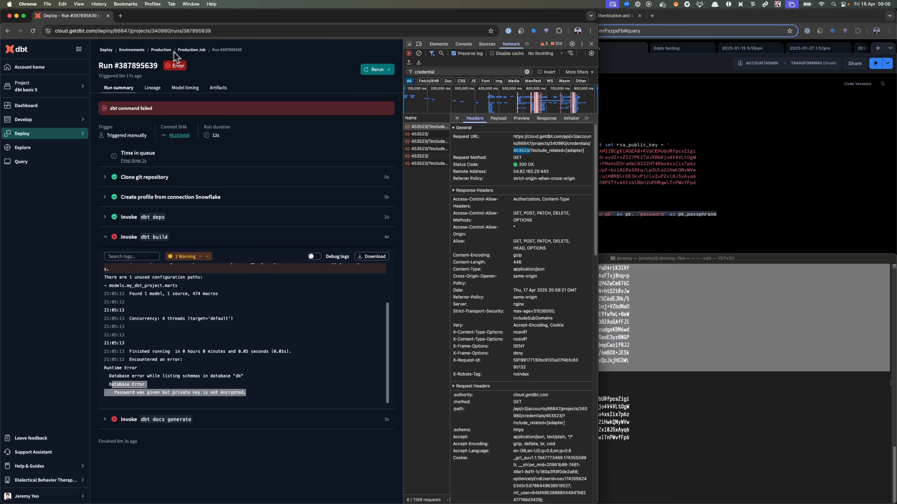
left_click(379, 65)
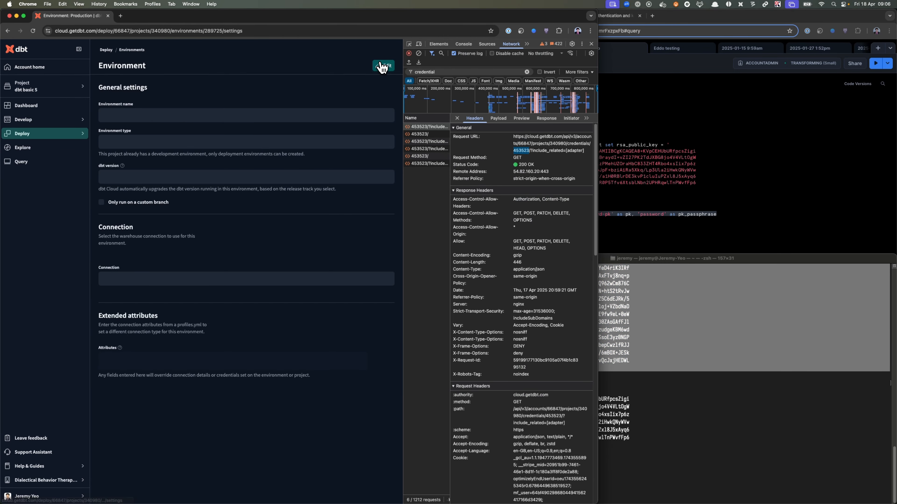
scroll(215, 381, "down", 5)
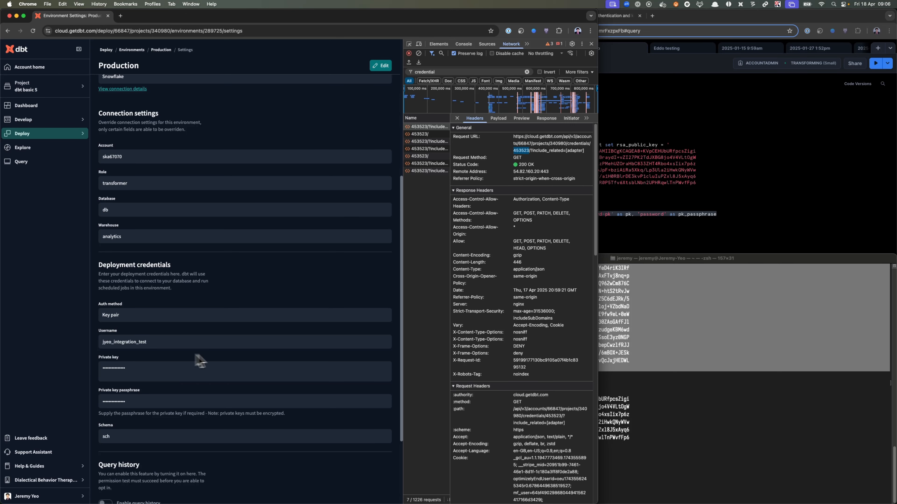
- Back in the Snowflake worksheet, replace the pk literal in the select statement with 'withnopwdpk' and rerun the statement
left_click(641, 226)
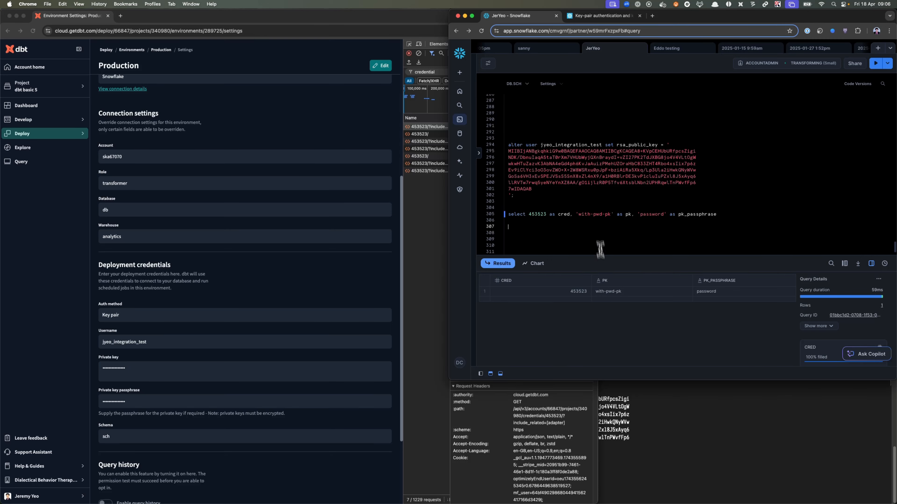
left_click(627, 416)
left_click(634, 212)
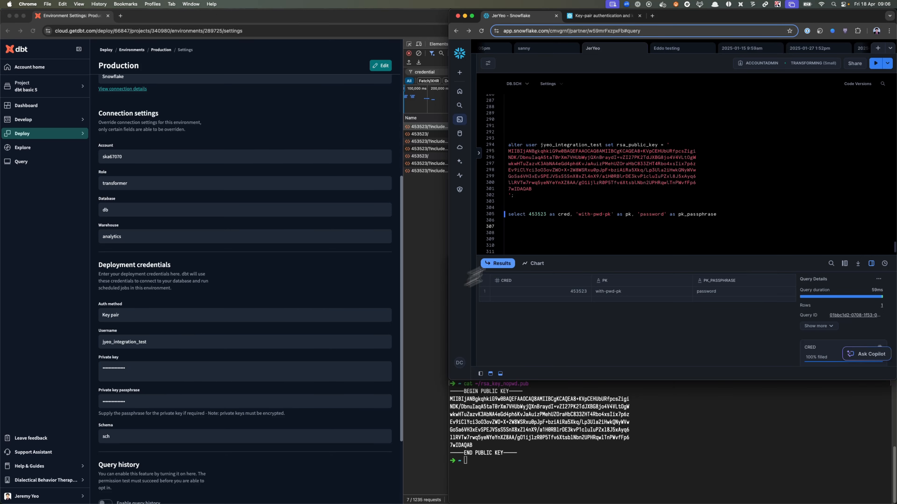
left_click(585, 222)
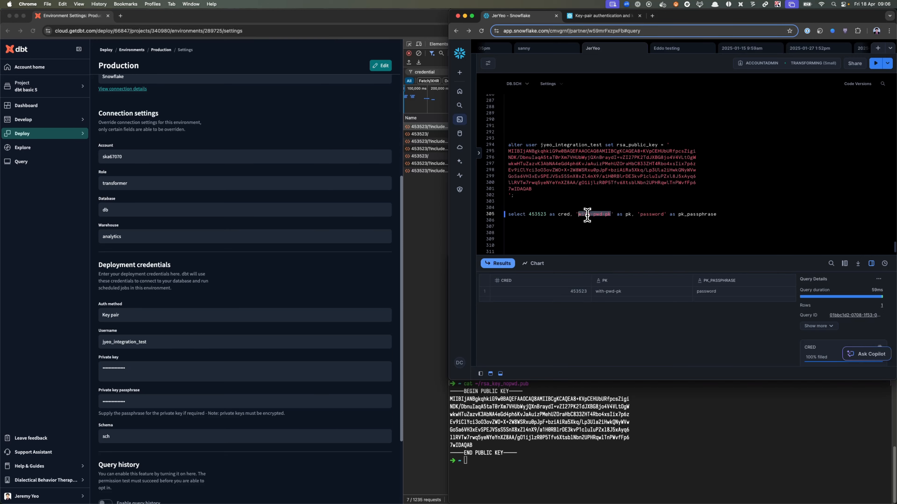
type("withnopwdpk")
left_click_drag(712, 218, 490, 214)
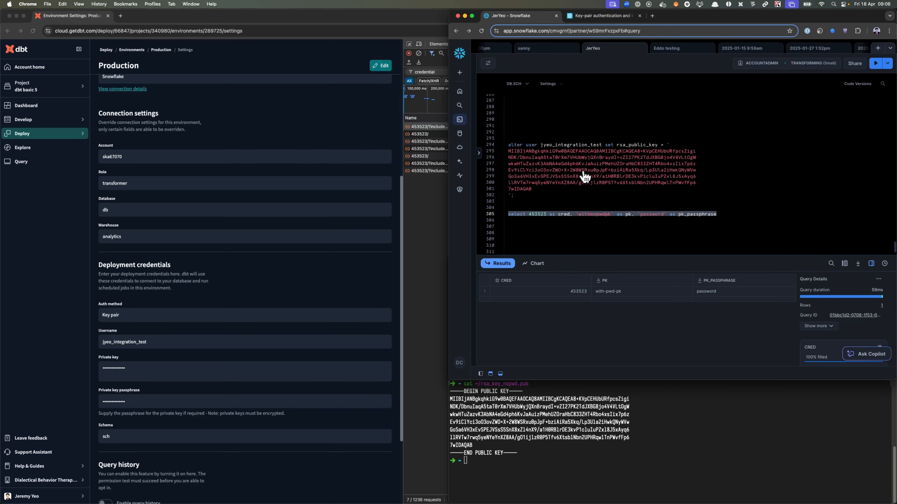
key("super+Return")
- Return to the Production environment in dbt Cloud and reopen the Production Job's last run to examine its dbt build error
left_click(166, 69)
left_click(165, 51)
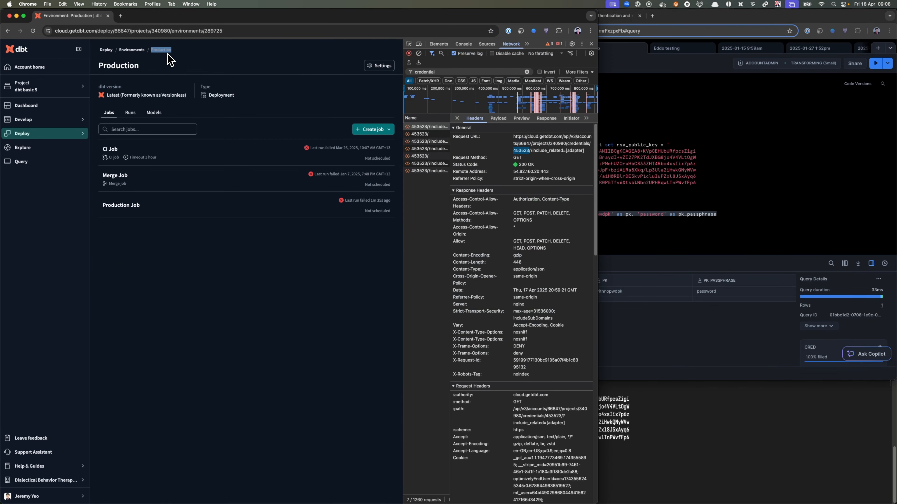
left_click(211, 197)
left_click(236, 334)
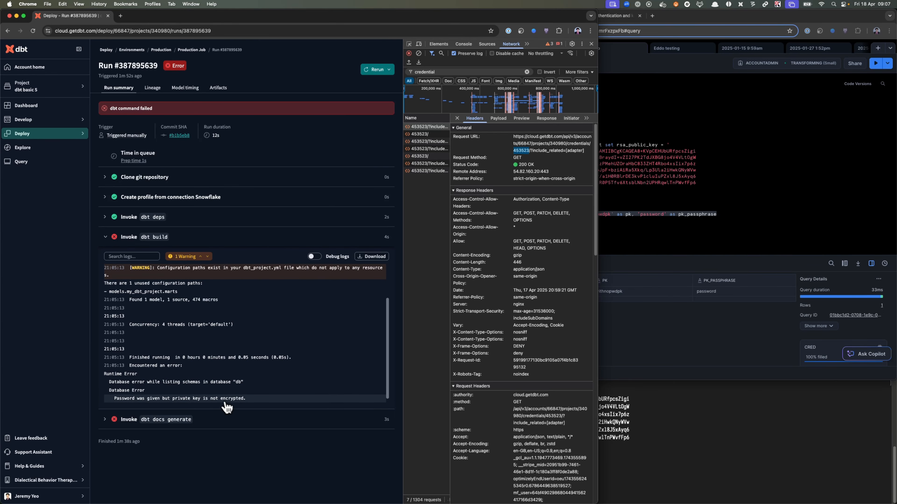
- Replace the pk_passphrase literal in the Snowflake select statement with NULL and run the statement
left_click(655, 229)
left_click(666, 213)
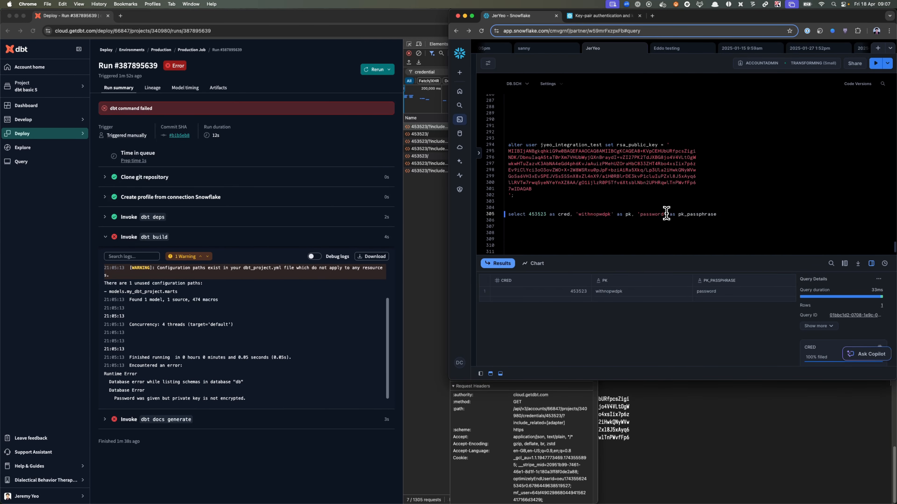
left_click_drag(666, 214, 638, 217)
key("BackSpace")
type("NULL")
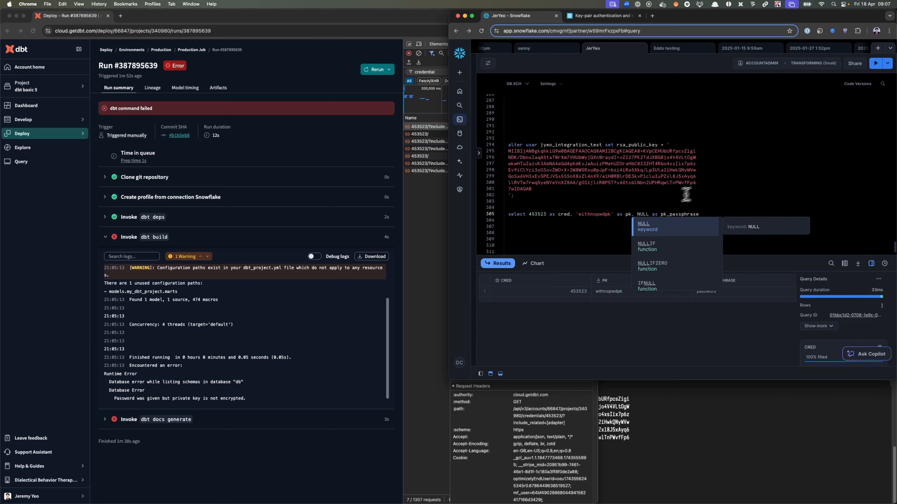
left_click_drag(717, 213, 516, 217)
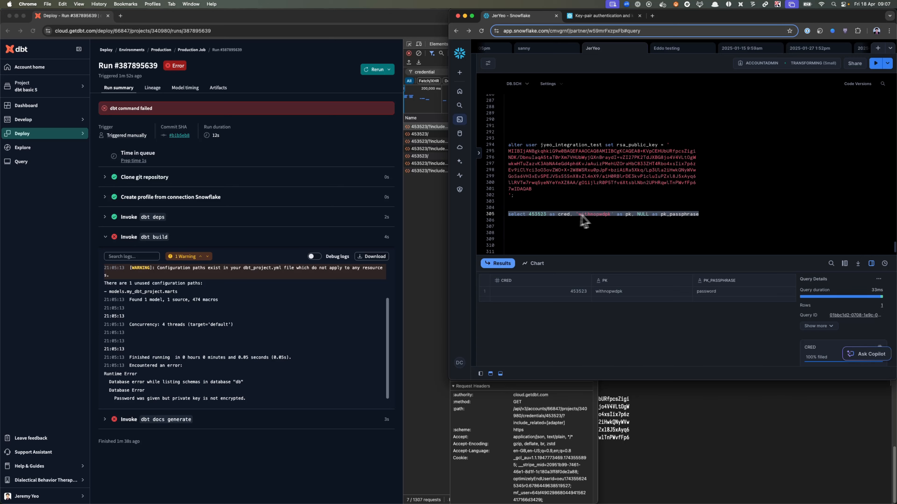
key("super+Return")
- Open the Production environment's settings in dbt Cloud and put the deployment credentials into edit mode at the private key
left_click(213, 69)
left_click(195, 50)
left_click(164, 50)
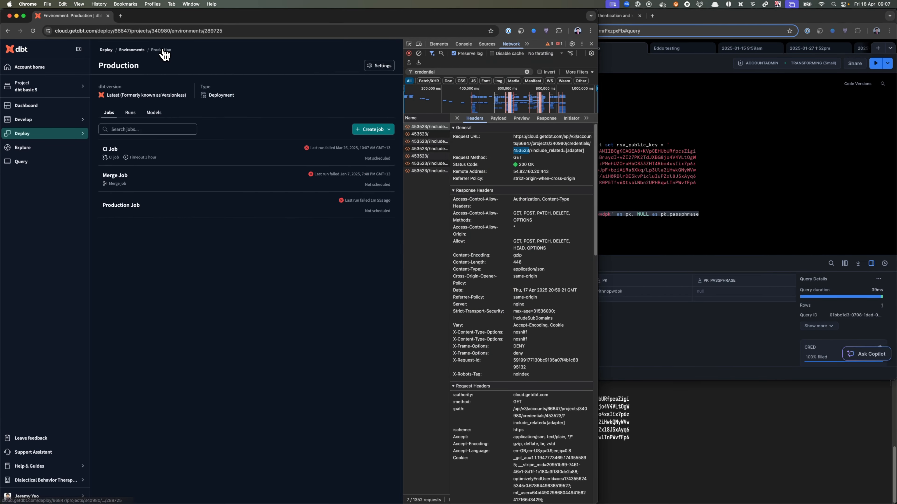
left_click(379, 71)
scroll(176, 305, "down", 5)
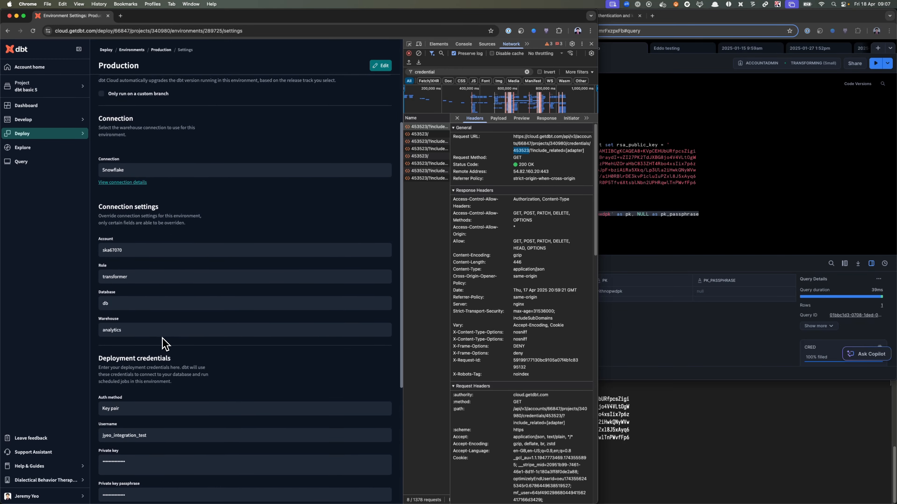
scroll(155, 446, "down", 5)
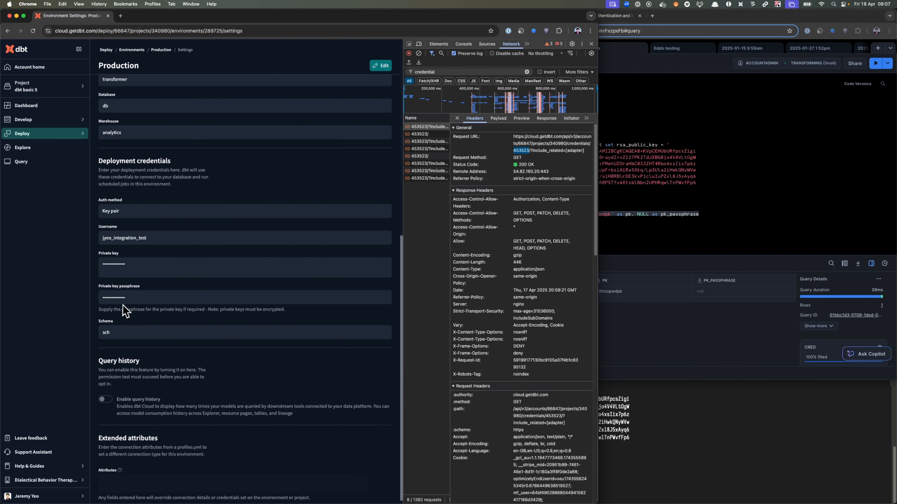
left_click(381, 65)
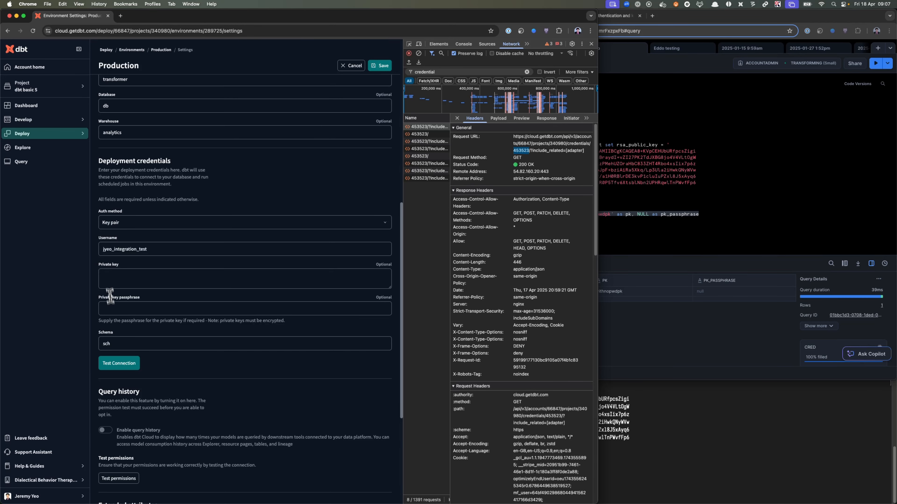
left_click(111, 277)
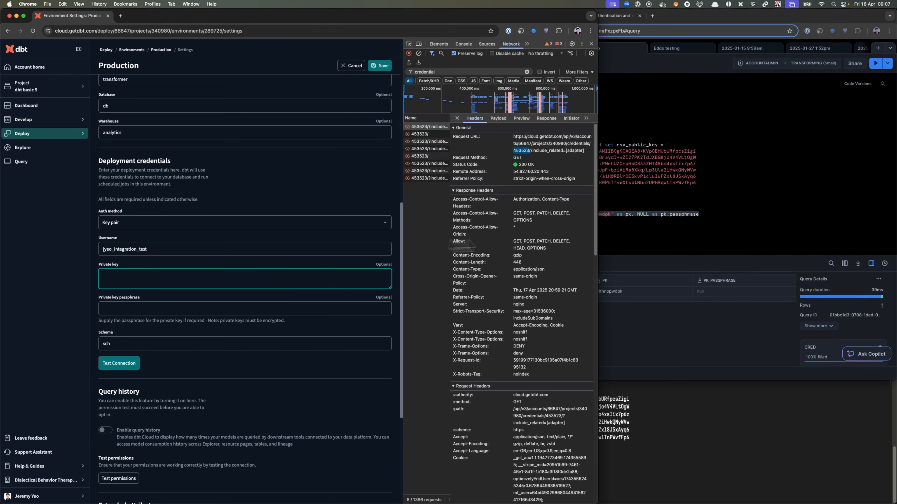
- Change the NULL pk_passphrase value in the Snowflake select statement to an empty string
left_click(650, 240)
double_click(645, 215)
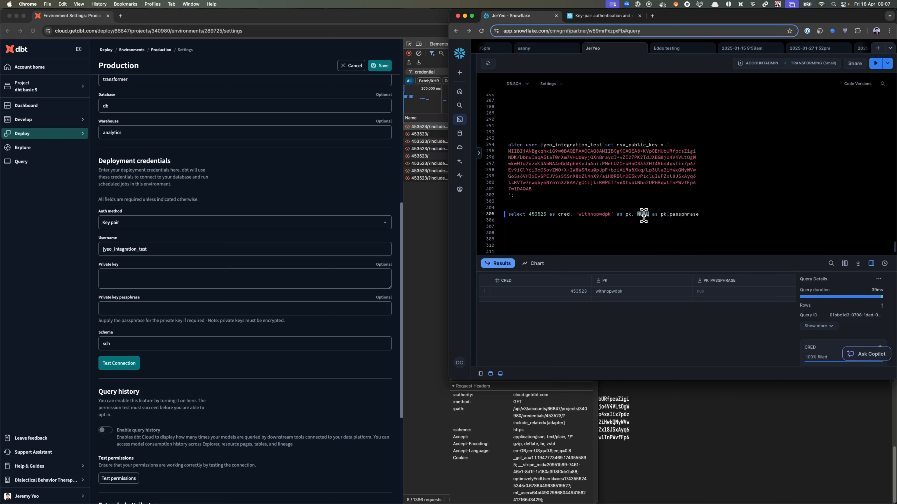
key("BackSpace")
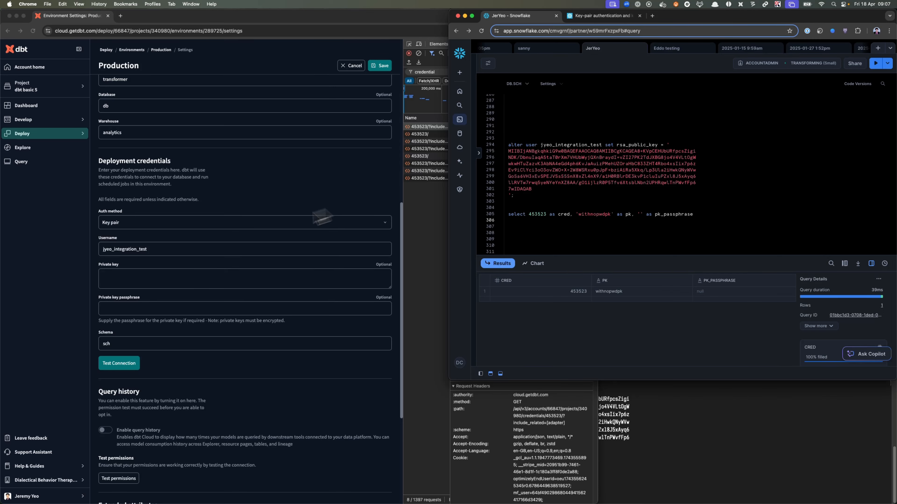
- Set the Production deployment credentials in dbt Cloud to the Username and password auth method, with username fake-fake and the account password filled in
left_click(157, 256)
left_click(107, 249)
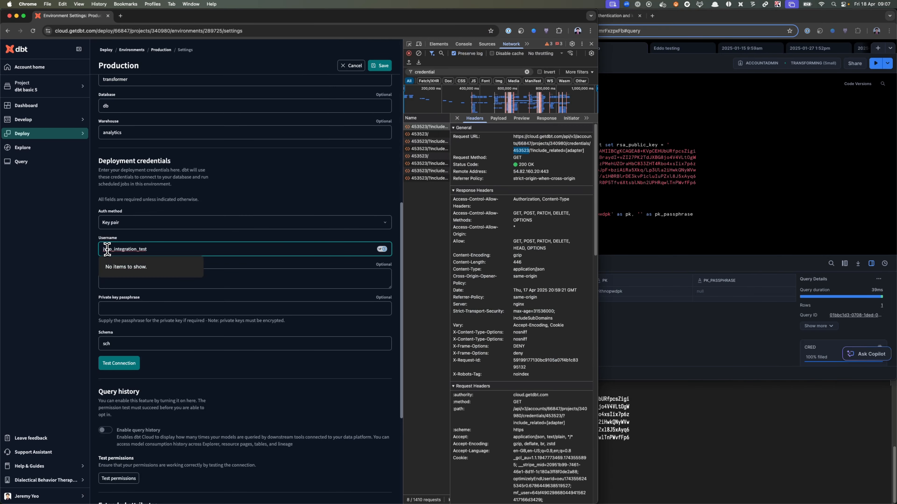
left_click(128, 226)
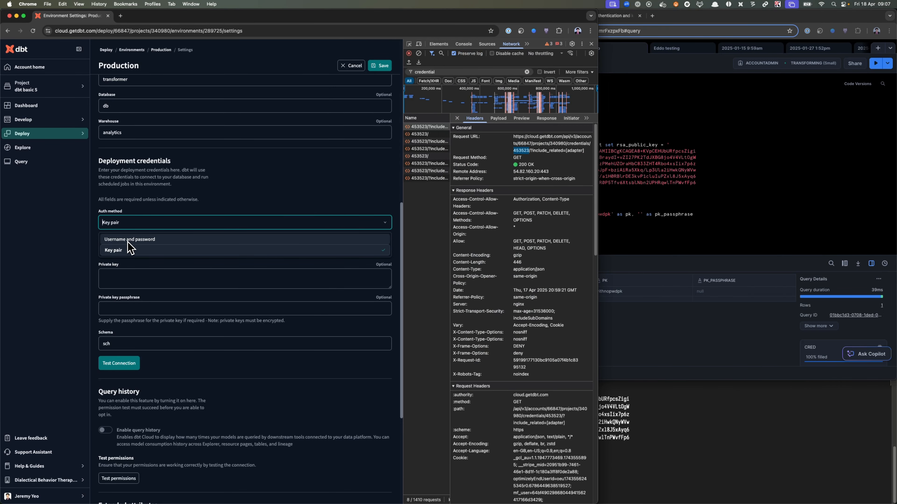
left_click(128, 242)
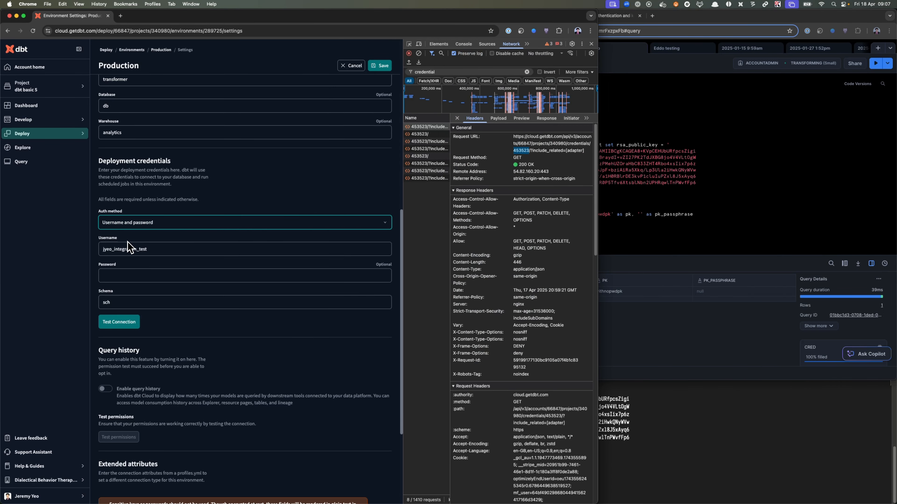
double_click(146, 250)
type("fake-fake")
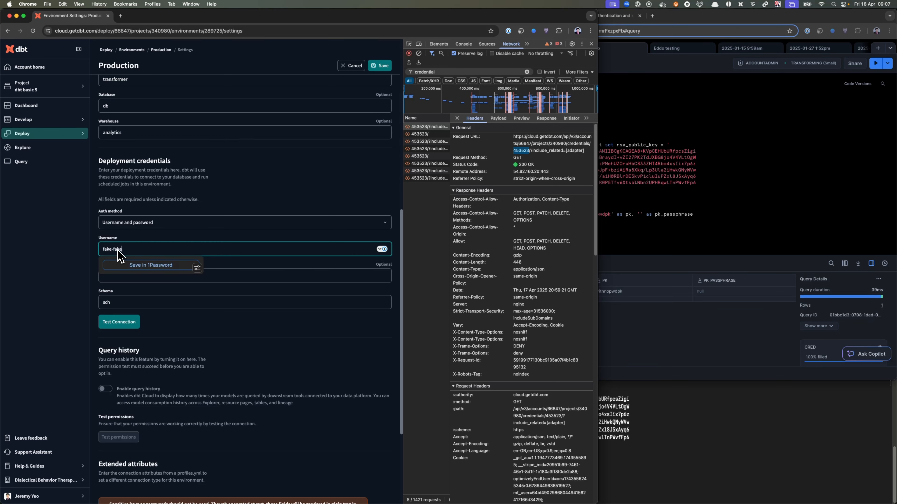
key("Tab")
type("••")
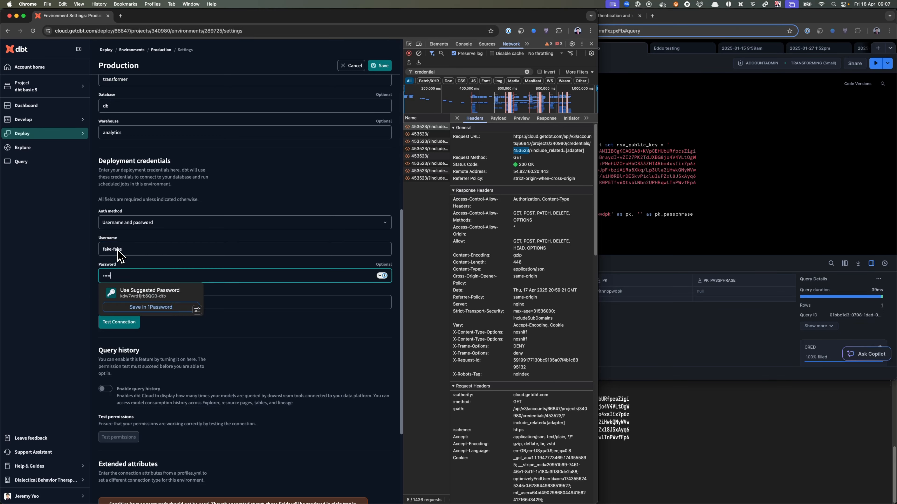
left_click(263, 189)
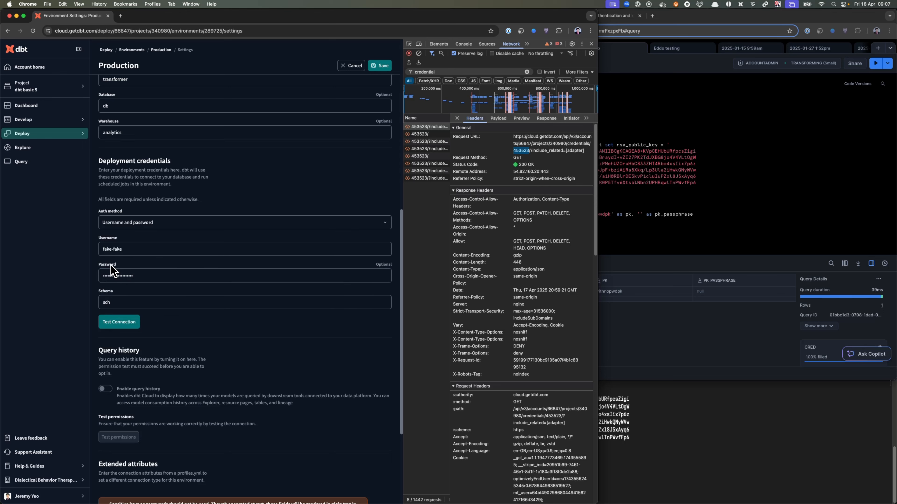
- Widen the network request list and save the Production environment's changed credentials
left_click_drag(450, 242, 483, 243)
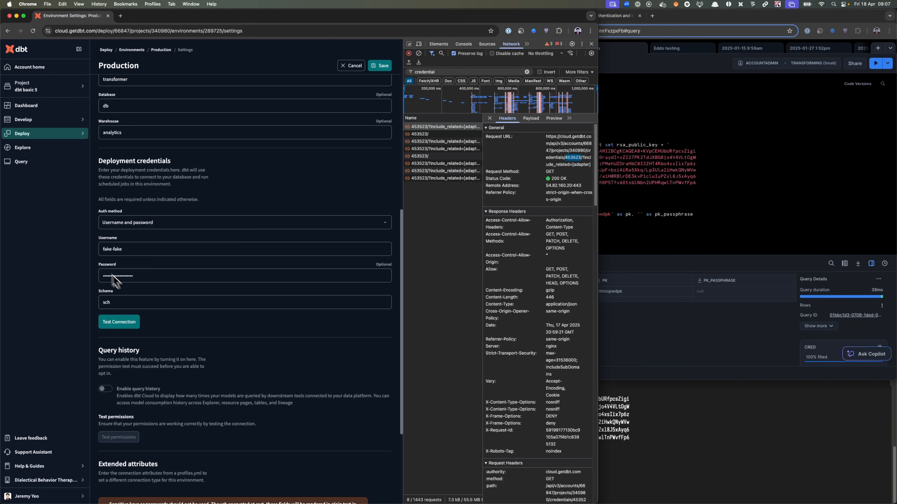
left_click(150, 223)
left_click(184, 206)
left_click(384, 73)
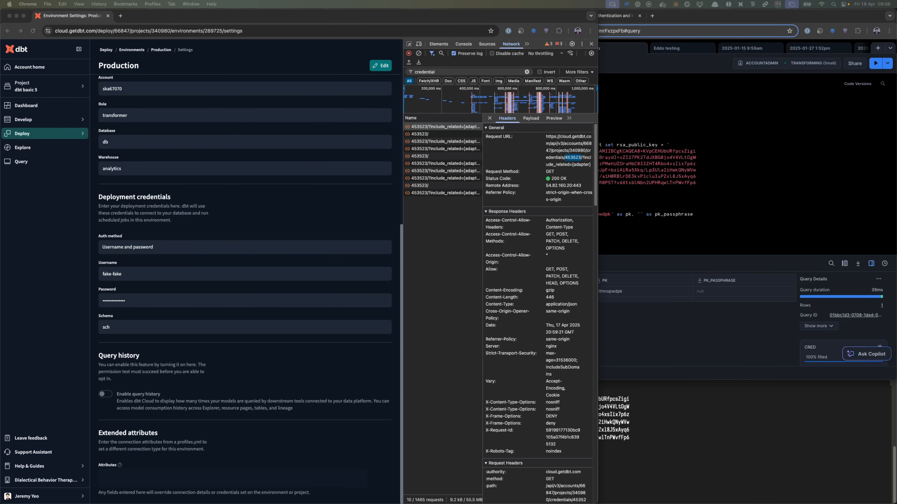
- Replace the pk and pk_passphrase columns in the Snowflake select statement with 'fake-fake' as username and a placeholder literal as password
left_click(694, 226)
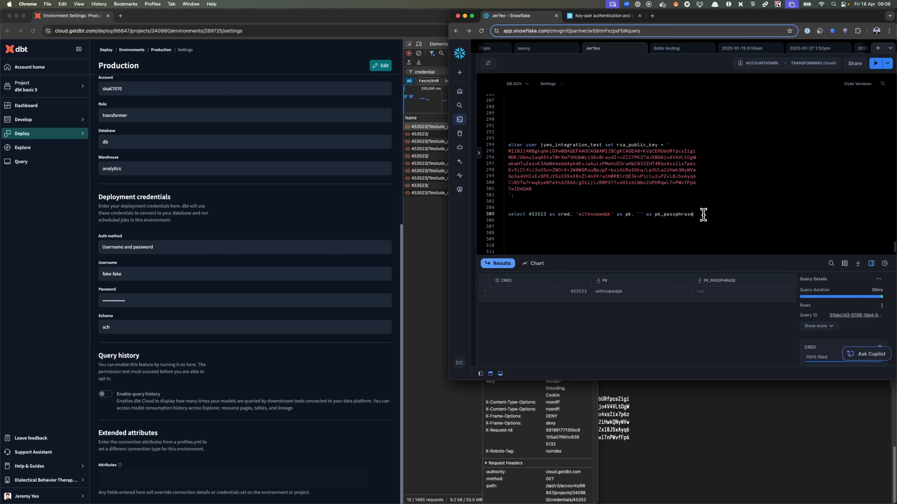
left_click_drag(703, 214, 571, 212)
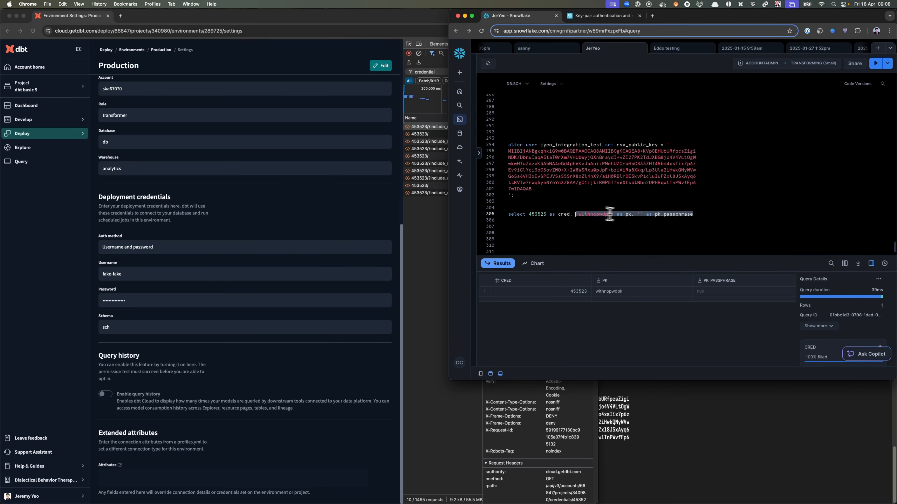
key("BackSpace")
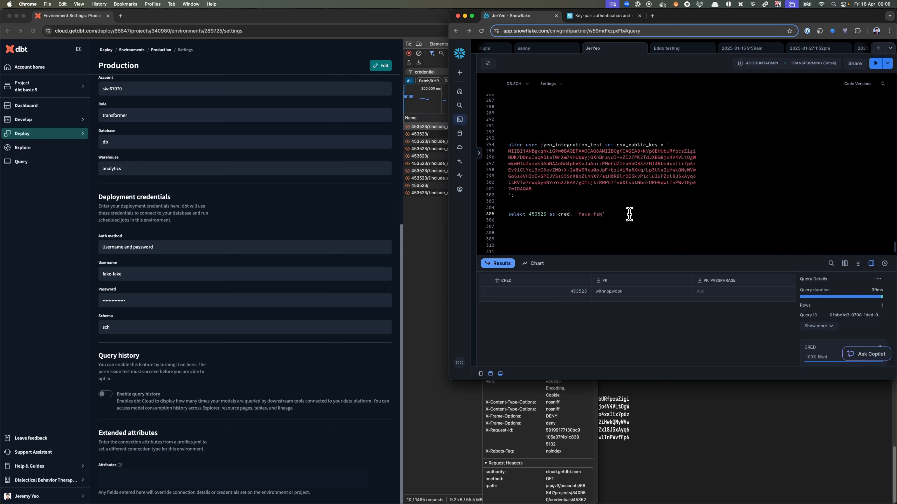
type("'fake-fake' as username,")
key("BackSpace")
key("BackSpace")
key("BackSpace")
type("',,,' as password")
- Highlight the whole select statement and compare it with the username and password fields saved in the Production environment's settings
left_click(212, 270)
left_click(728, 232)
left_click_drag(726, 220, 497, 216)
left_click(307, 259)
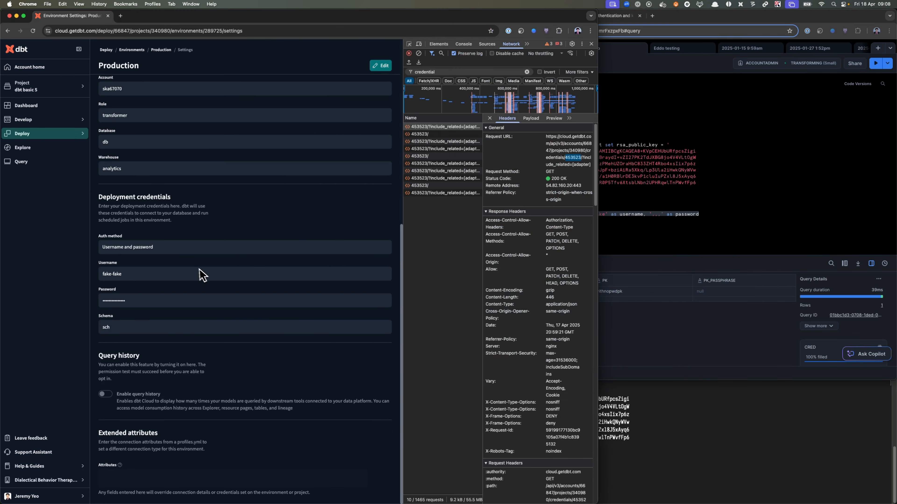
left_click(723, 238)
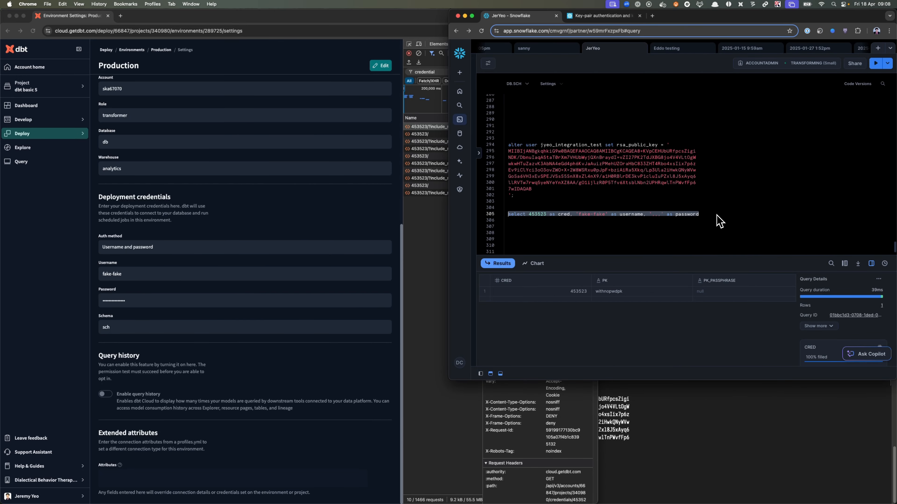
left_click(380, 190)
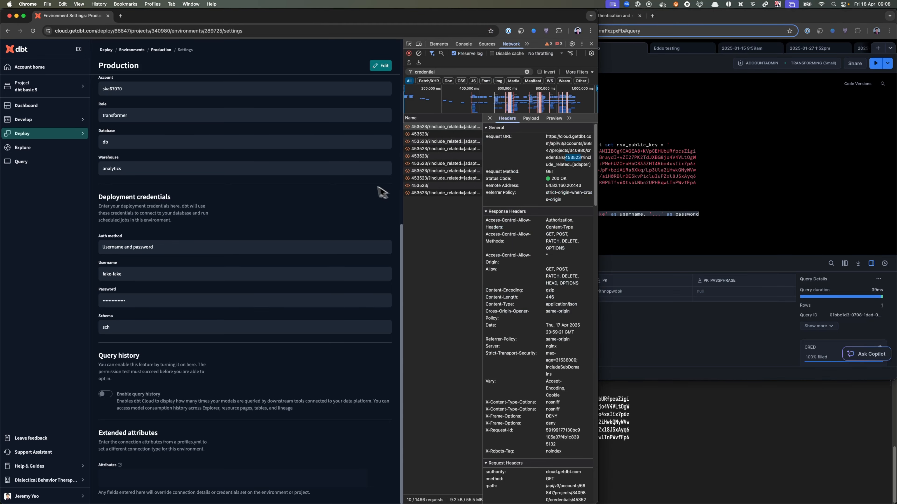
- Reload the Production environment's settings, edit the deployment credentials to the Key pair auth method, and enter the integration test account's username
key("super+r")
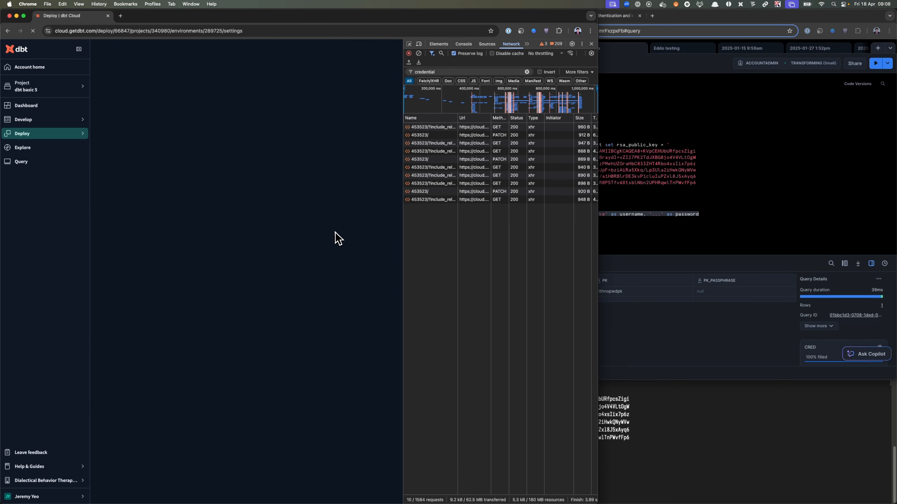
scroll(229, 295, "down", 5)
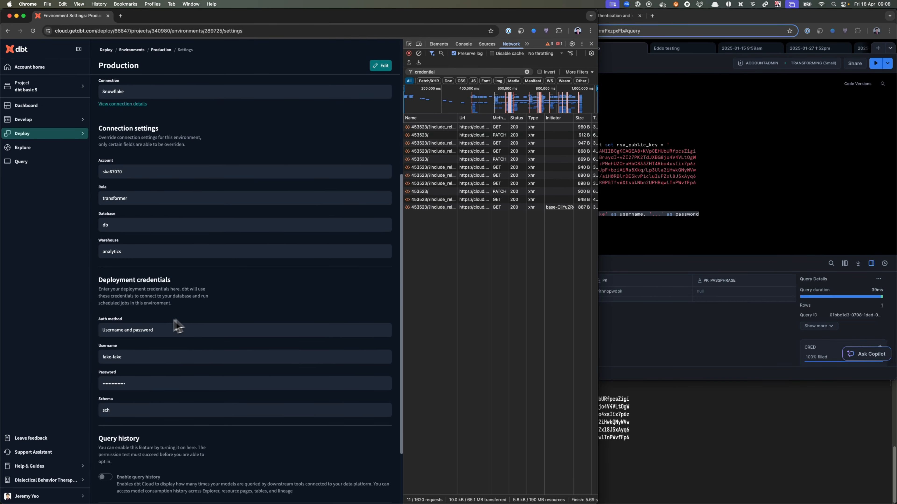
left_click(379, 65)
scroll(321, 180, "down", 4)
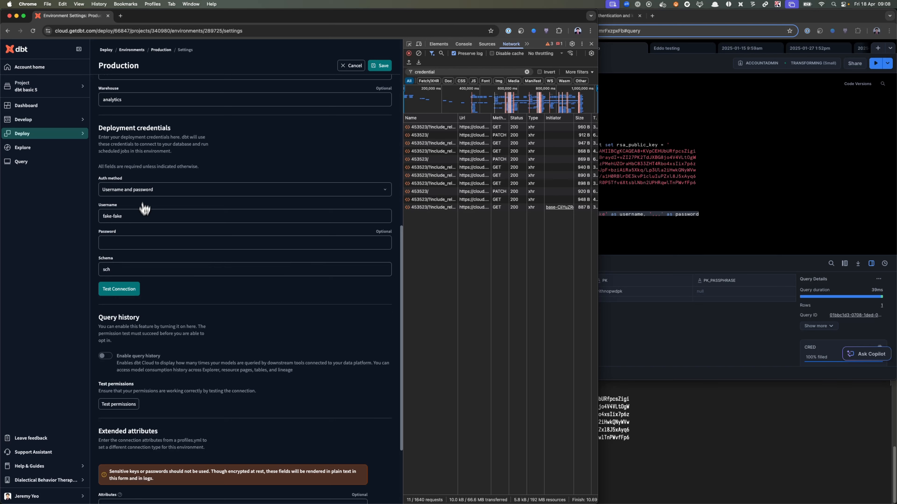
left_click(216, 191)
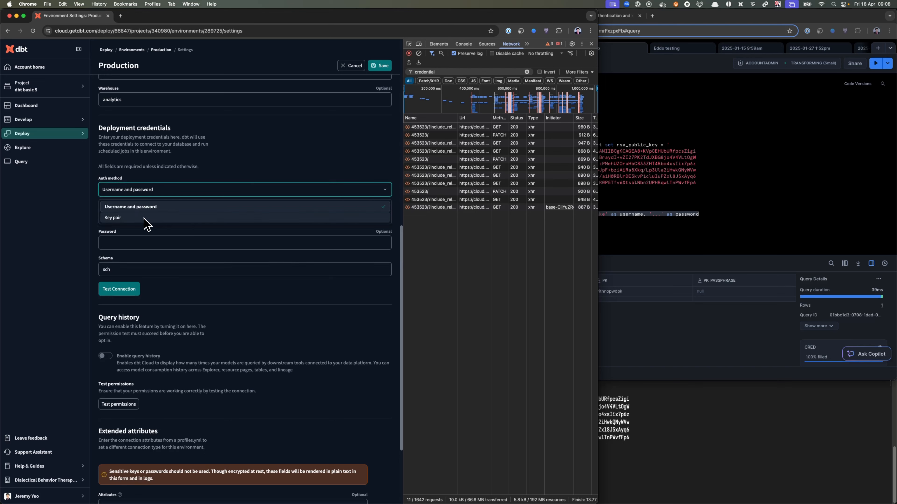
left_click(189, 172)
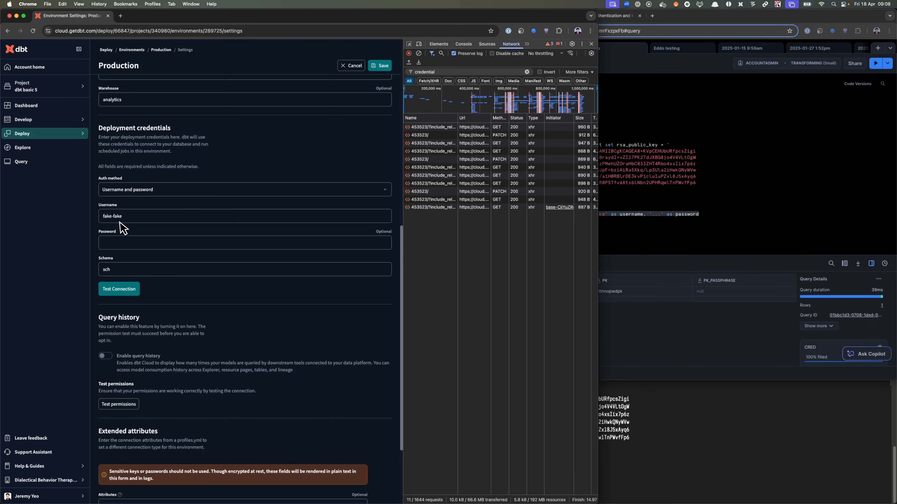
left_click(162, 193)
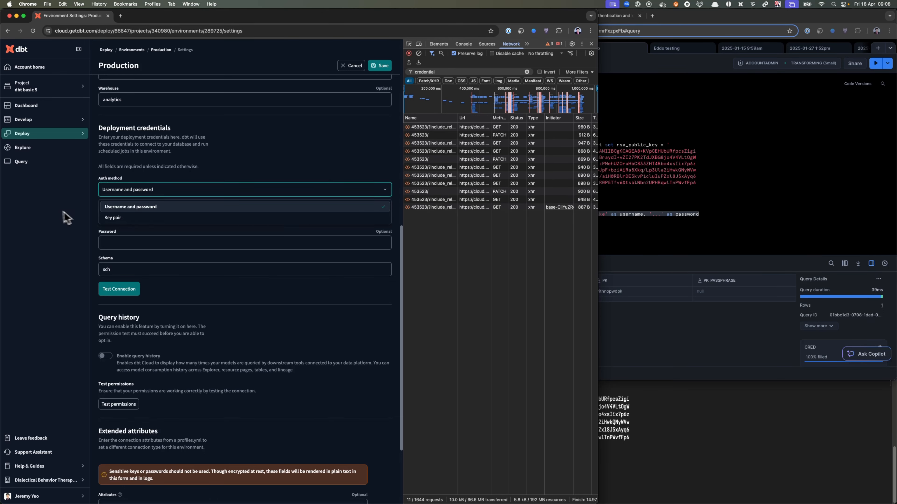
left_click(136, 219)
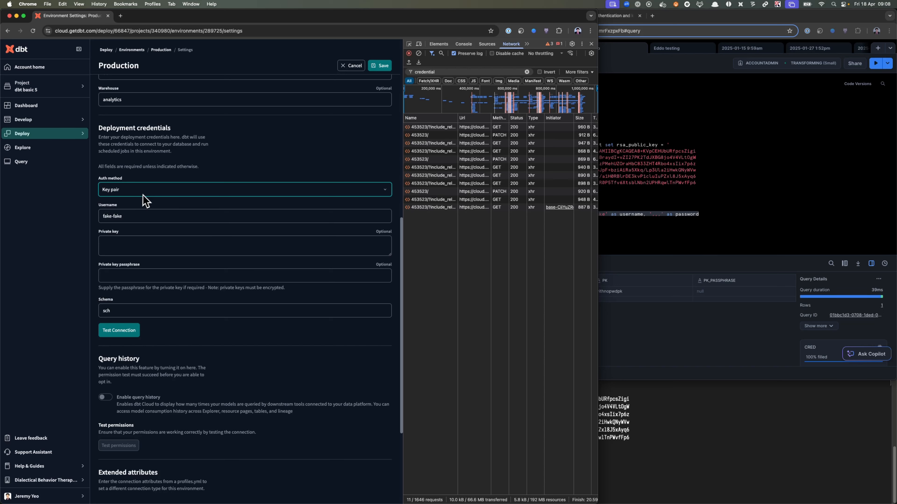
triple_click(138, 219)
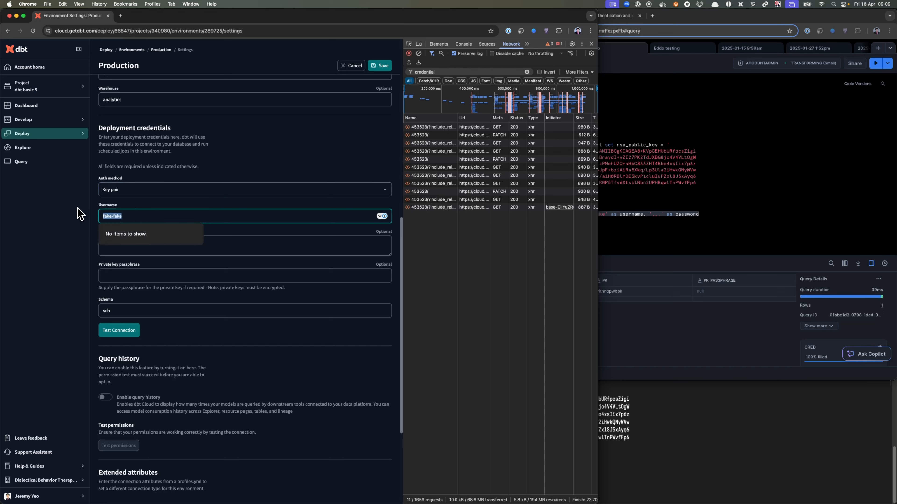
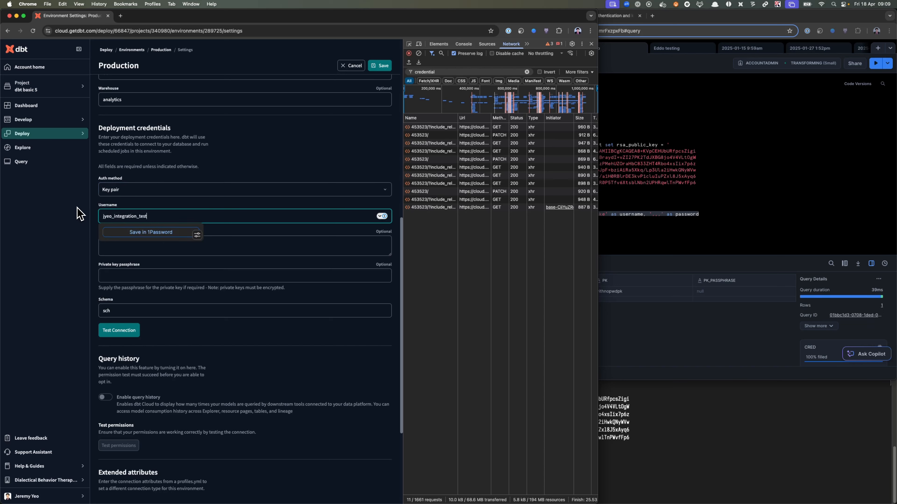
key("Tab")
- Copy the passwordless private key from the terminal into the Private key field, leaving the passphrase empty, and save the environment
left_click(638, 386)
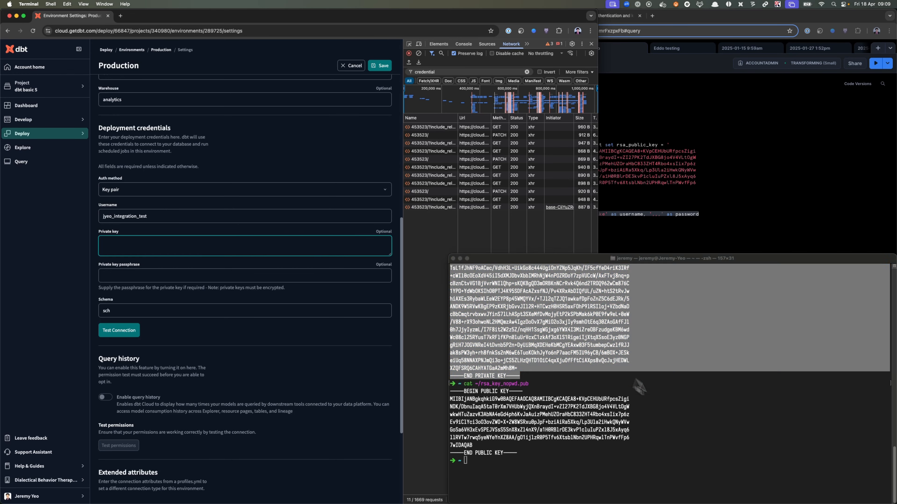
scroll(599, 428, "up", 2)
scroll(599, 428, "up", 3)
right_click(523, 372)
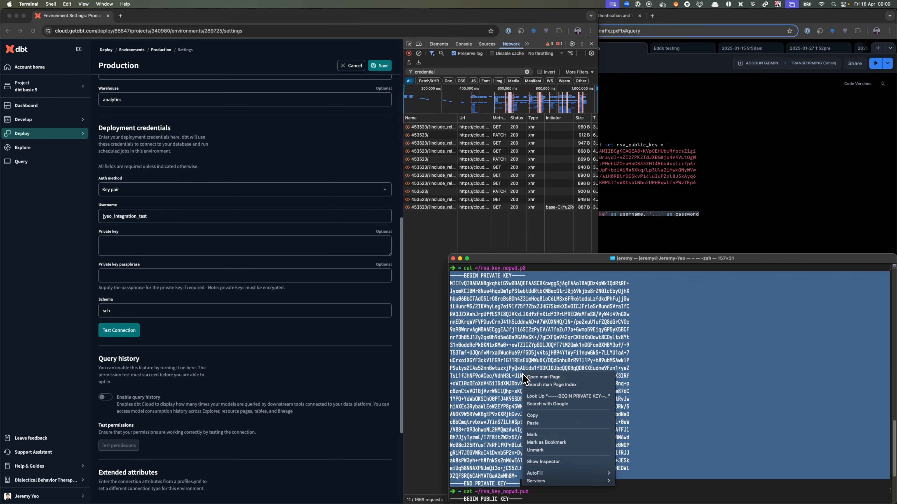
left_click(550, 419)
left_click(164, 249)
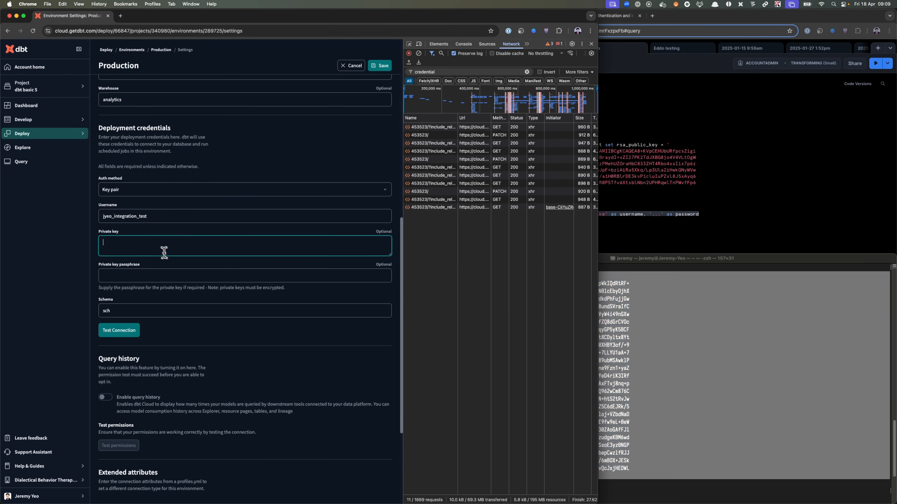
key("super+v")
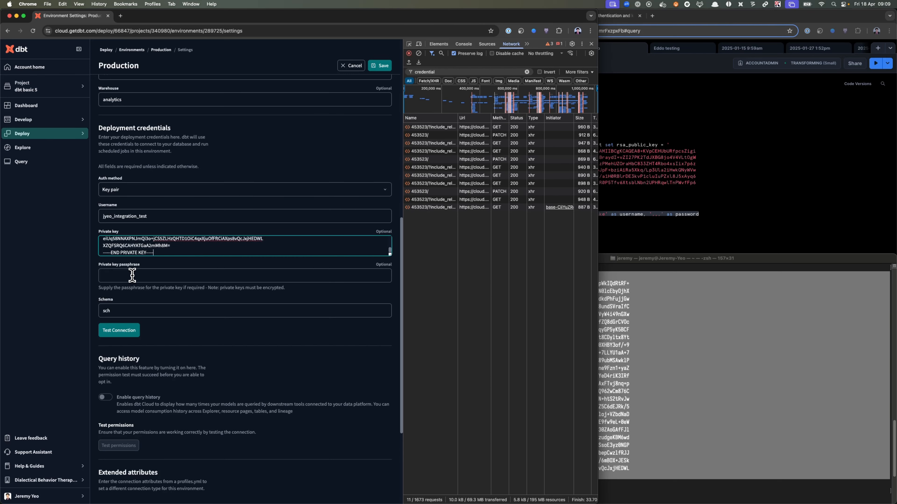
left_click(387, 70)
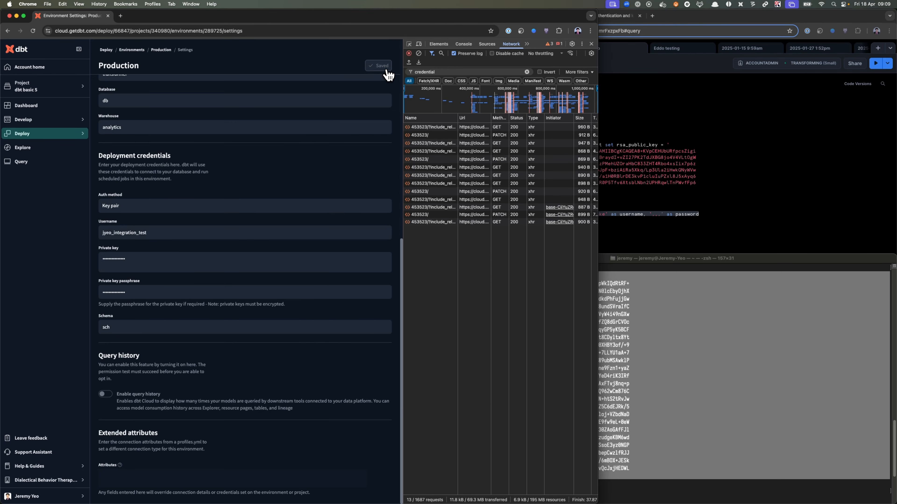
- Undo the username and password edits in the Snowflake select statement to bring back the pk and pk_passphrase columns
left_click(635, 221)
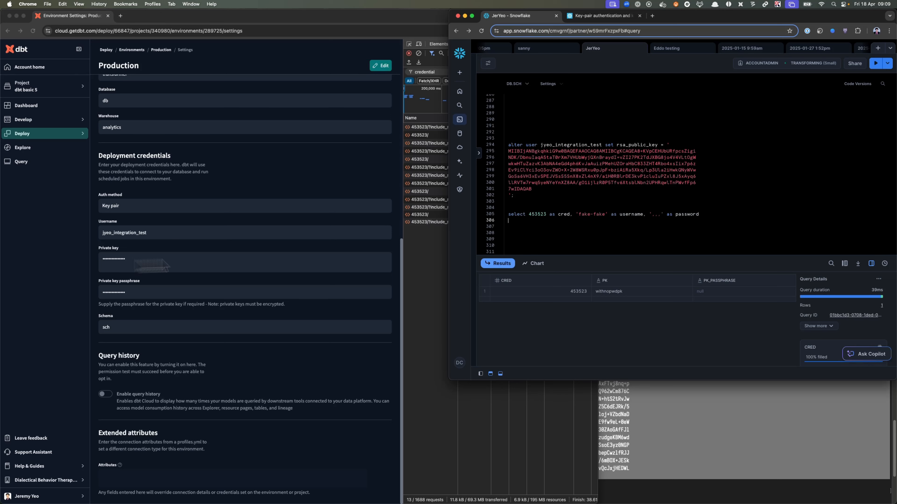
left_click_drag(574, 214, 720, 214)
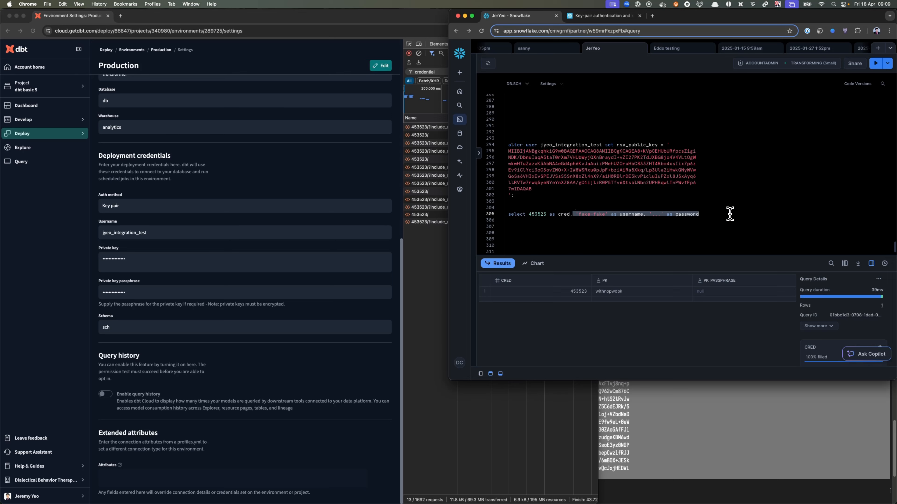
key("BackSpace")
key("super+z")
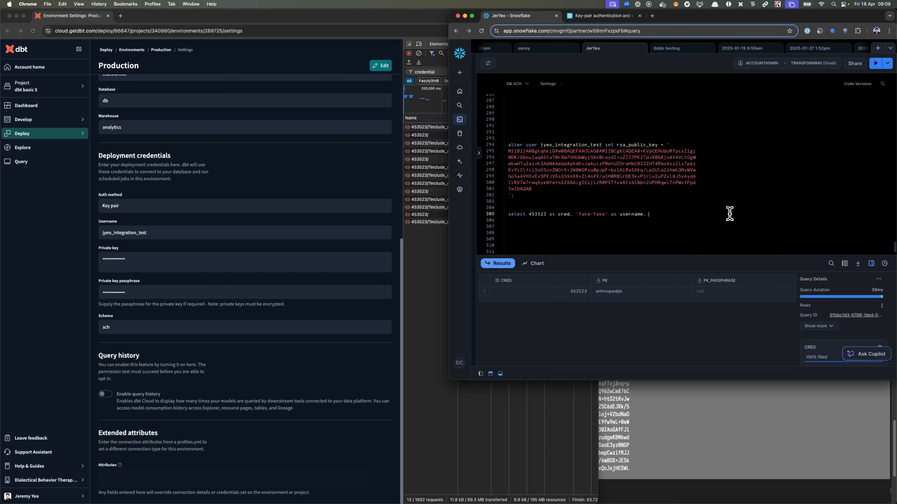
key("super+z")
key("super+z")
key("super+z")
- Set pk_passphrase to NULL in the select statement with 'withnopwdpk' as pk, and run the whole statement
double_click(599, 214)
left_click_drag(638, 212, 644, 212)
type("NULL as pk_passphra")
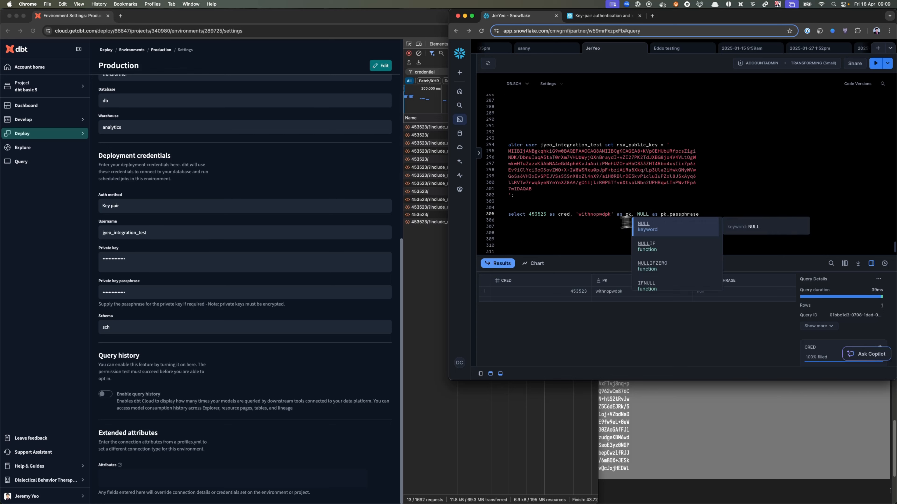
left_click(625, 223)
left_click_drag(725, 214, 508, 216)
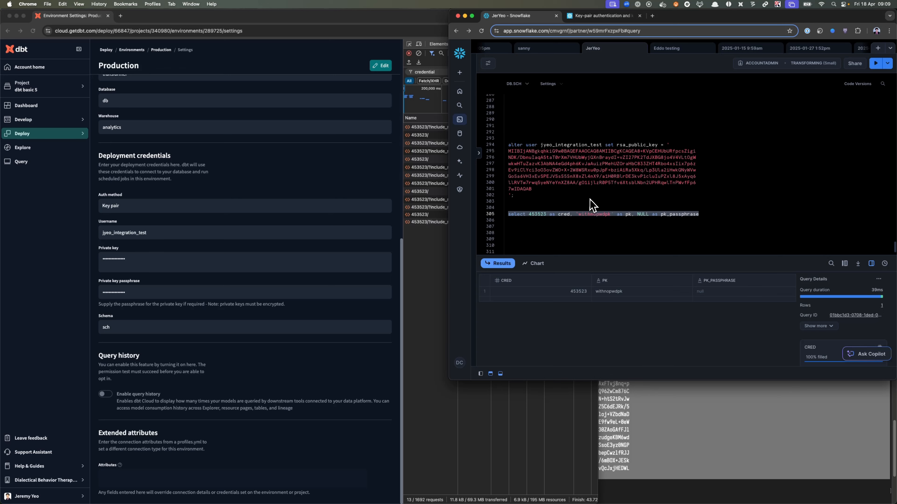
key("super+Return")
- Run the Production Job from the Production environment in dbt Cloud and open the new run to follow its progress
left_click(202, 241)
scroll(203, 241, "up", 10)
left_click(163, 52)
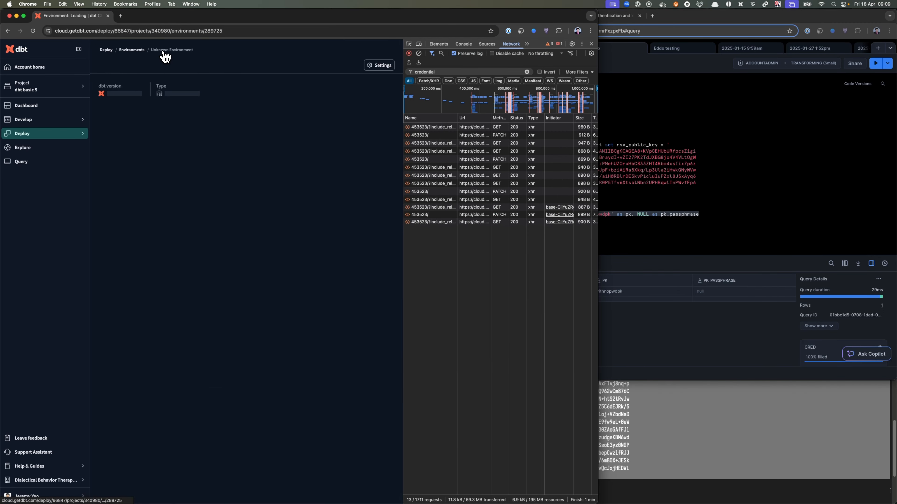
left_click(280, 202)
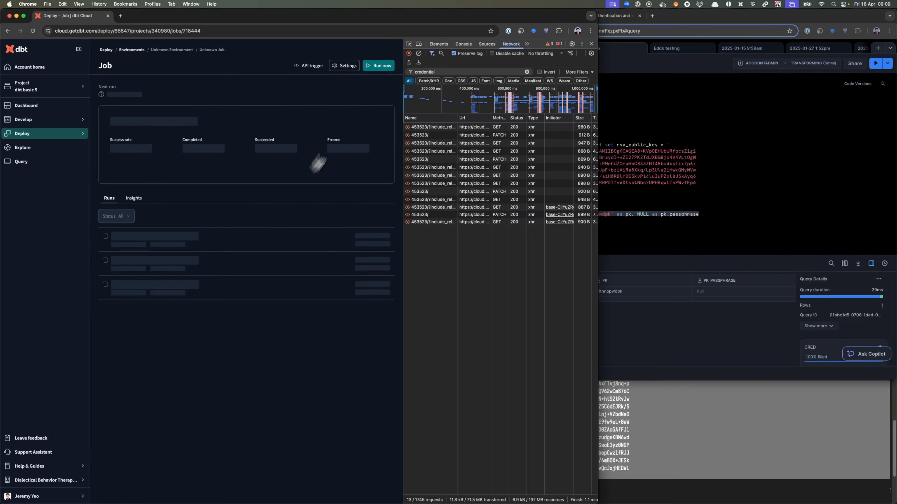
left_click(382, 68)
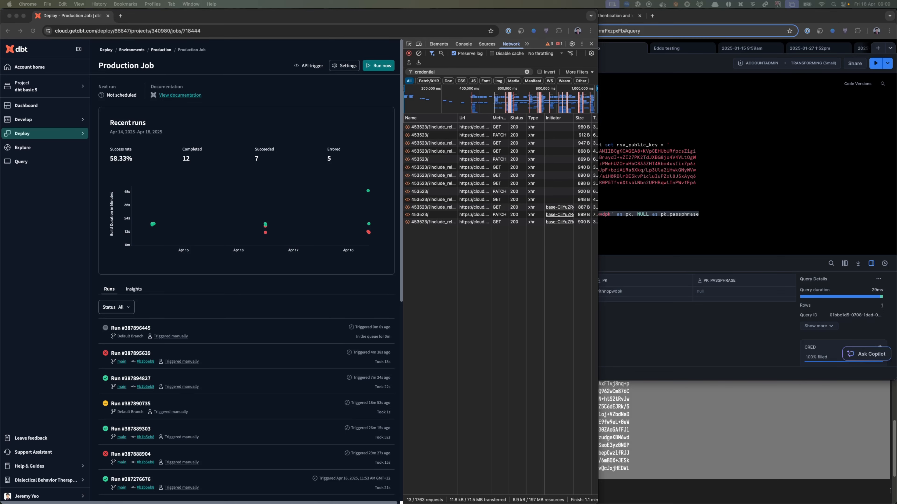
left_click(263, 330)
key("super+r")
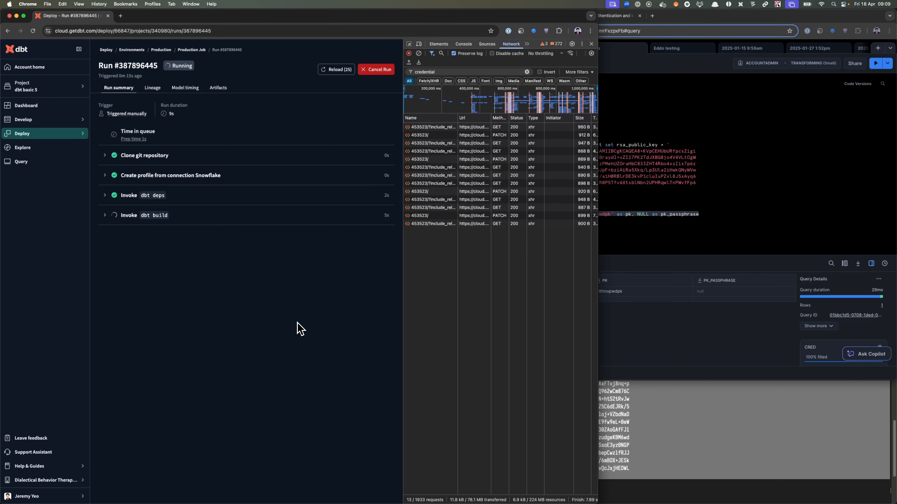
key("super+r")
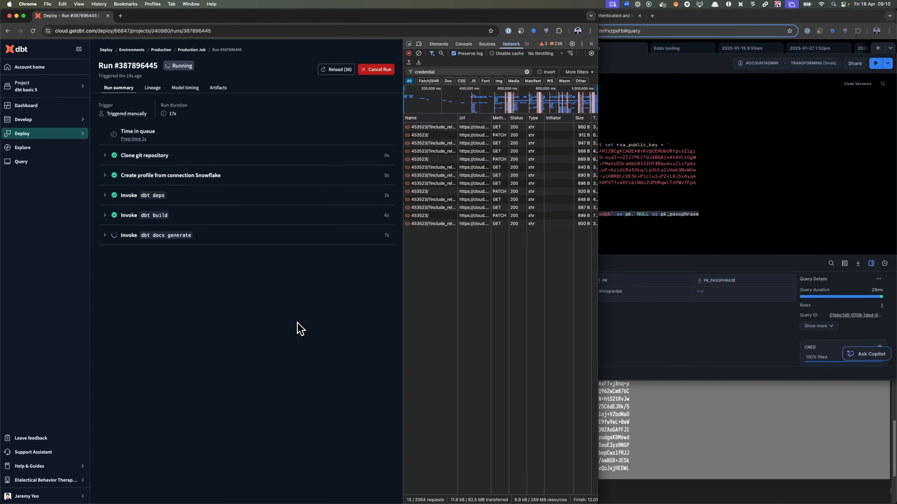
- Widen the network request list and examine the payload of the latest PATCH request to the credentials
left_click_drag(405, 281, 356, 284)
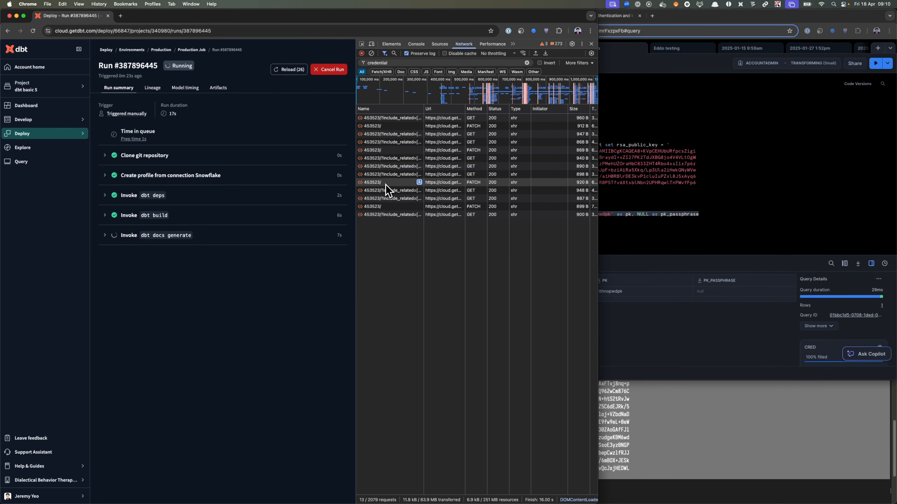
left_click(393, 208)
left_click(506, 109)
left_click(531, 109)
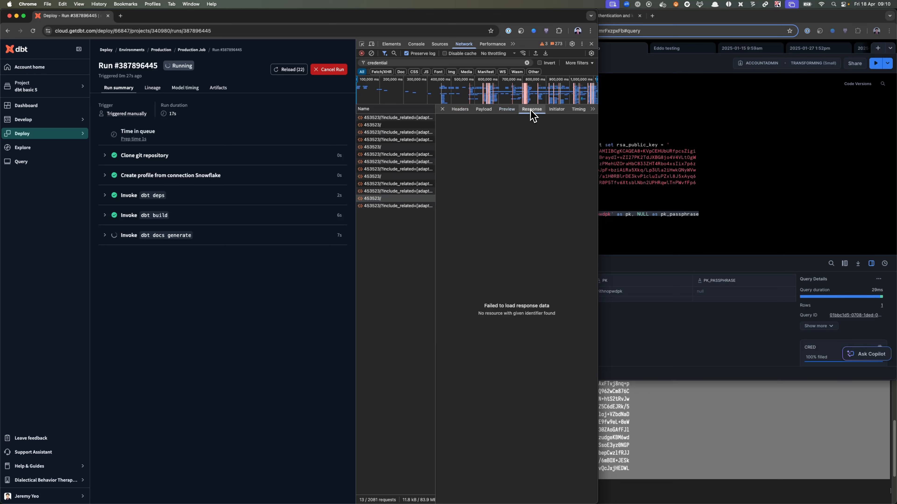
left_click(484, 110)
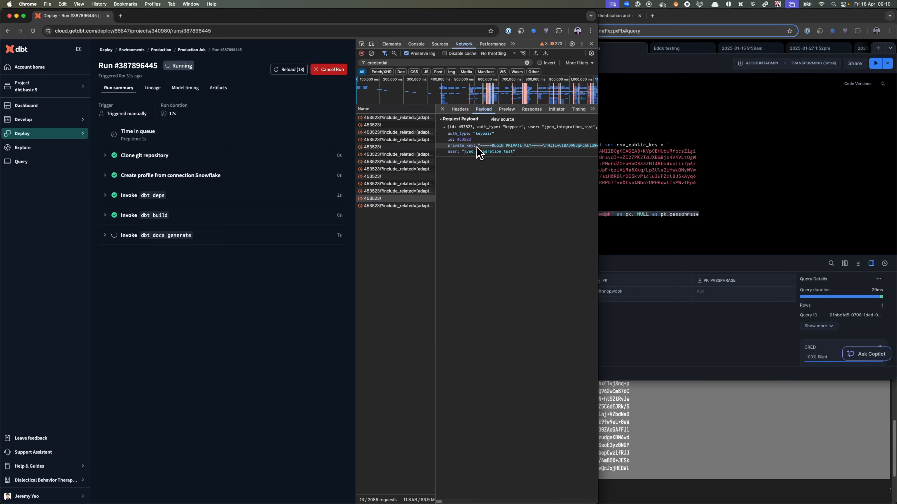
- Compare the payloads of the earlier credential PATCH requests, checking which of them send a password, private key or passphrase
left_click(398, 176)
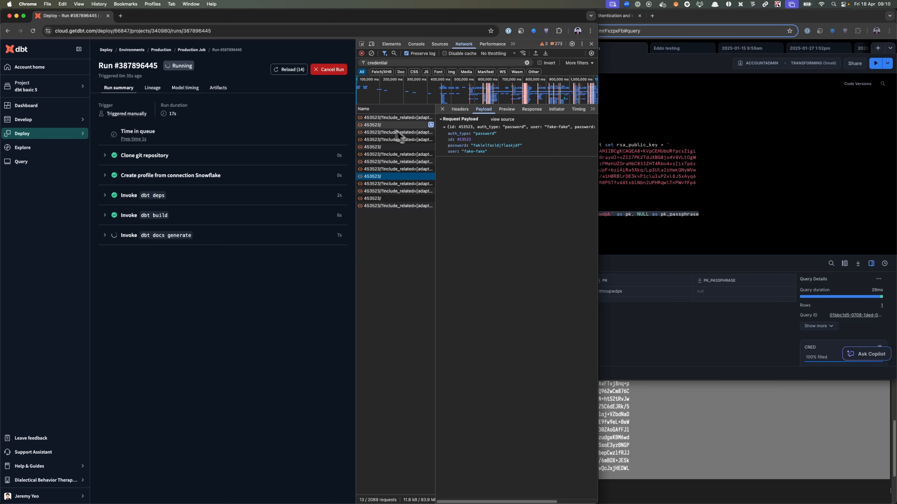
left_click(380, 125)
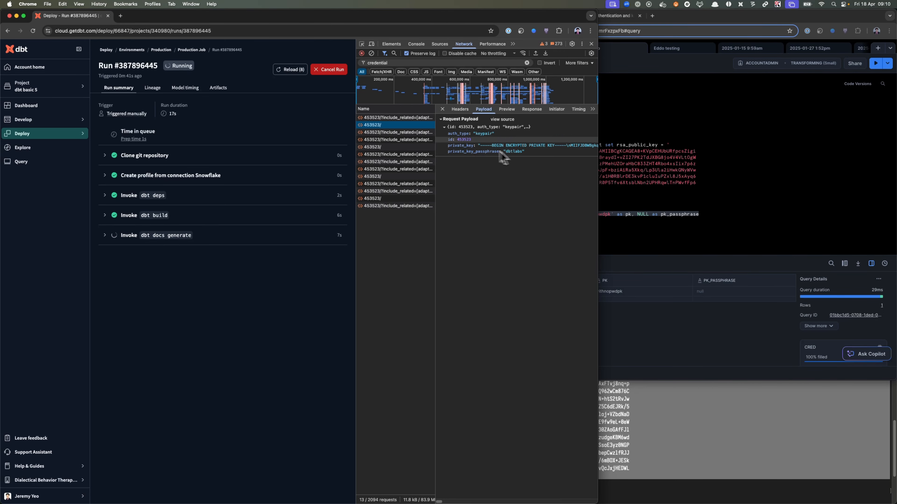
left_click(394, 148)
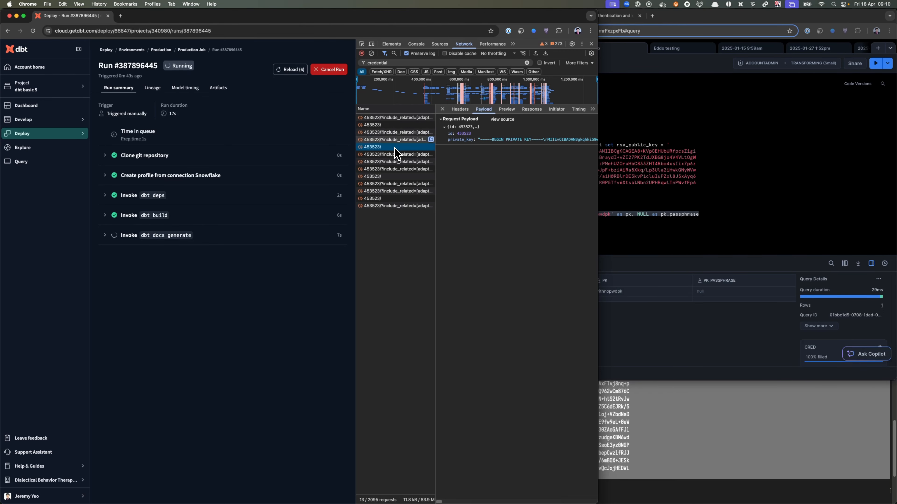
left_click(395, 125)
left_click(391, 147)
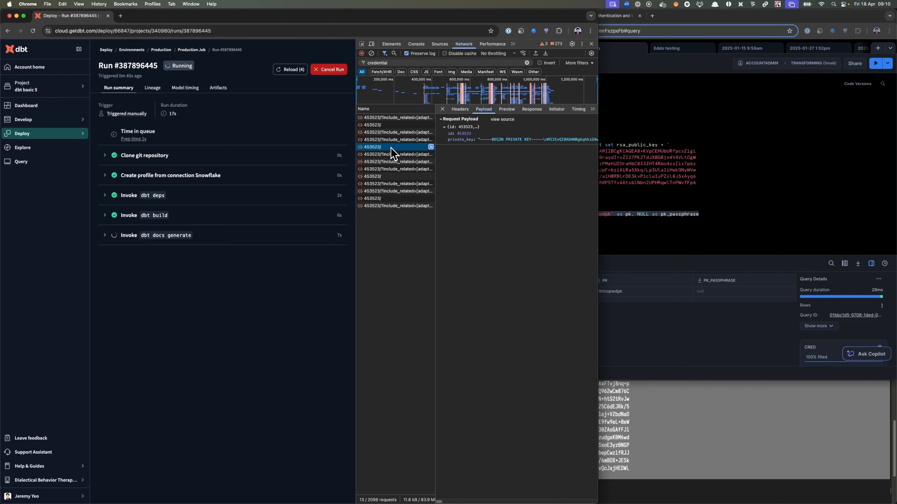
left_click(403, 126)
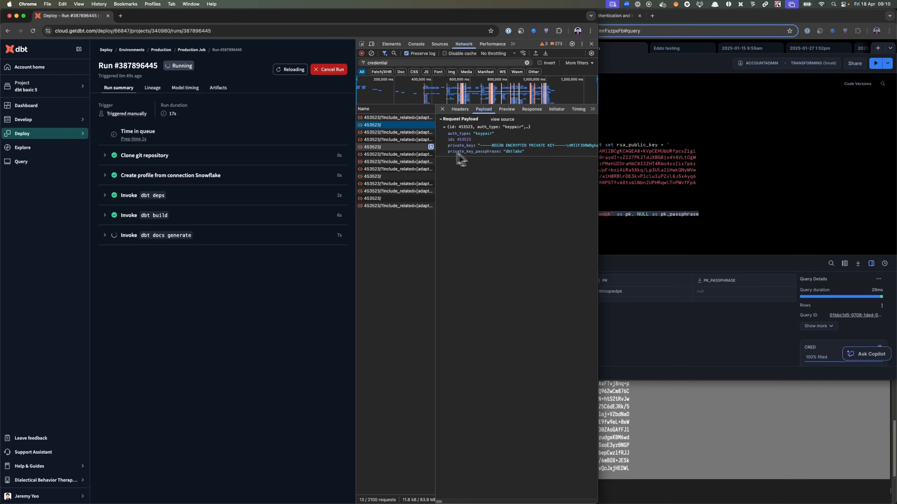
left_click(399, 147)
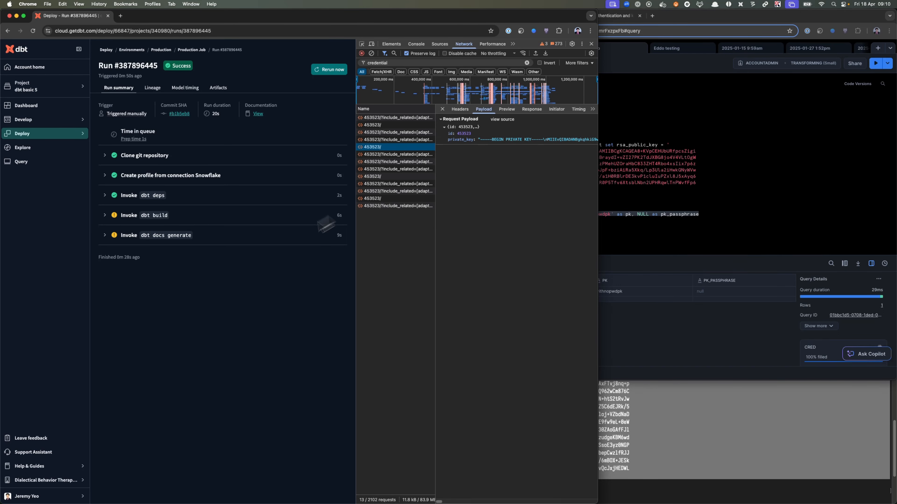
- Reload the job run and examine the log output of its dbt build step
key("super+r")
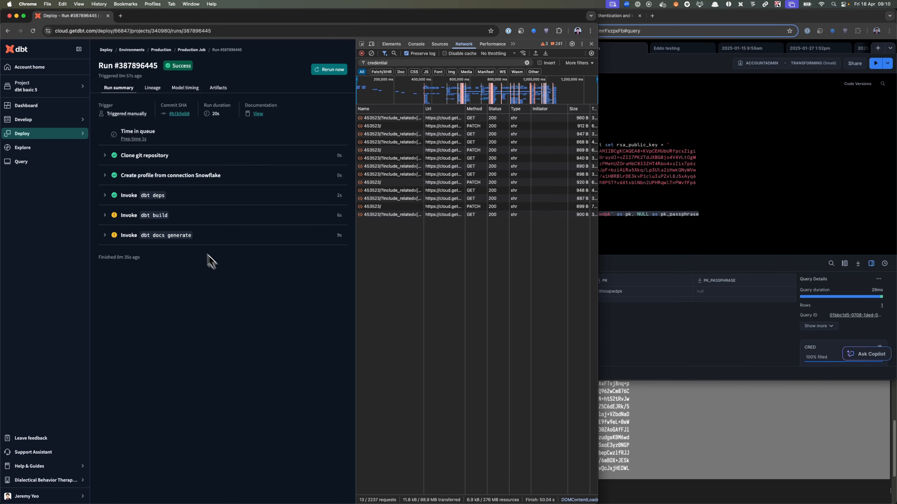
left_click(176, 219)
scroll(194, 356, "down", 10)
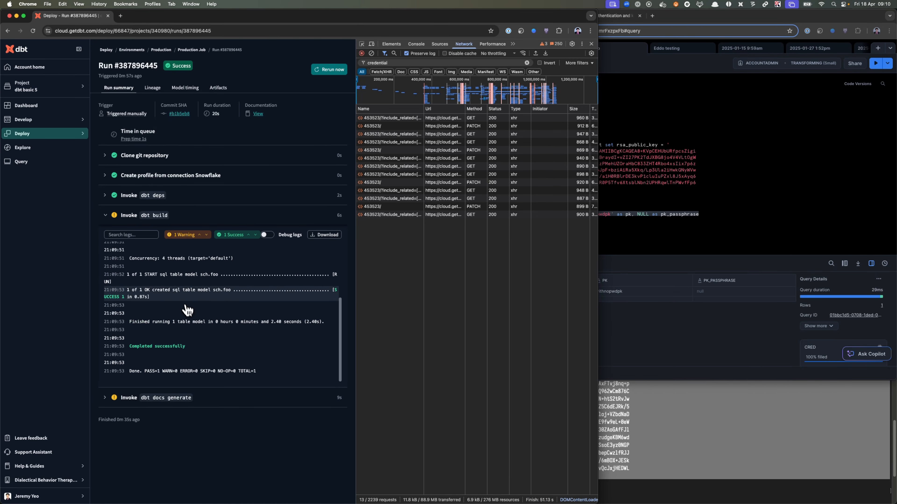
- Open the Production environment's settings from the job run and go to its deployment credentials
left_click(682, 421)
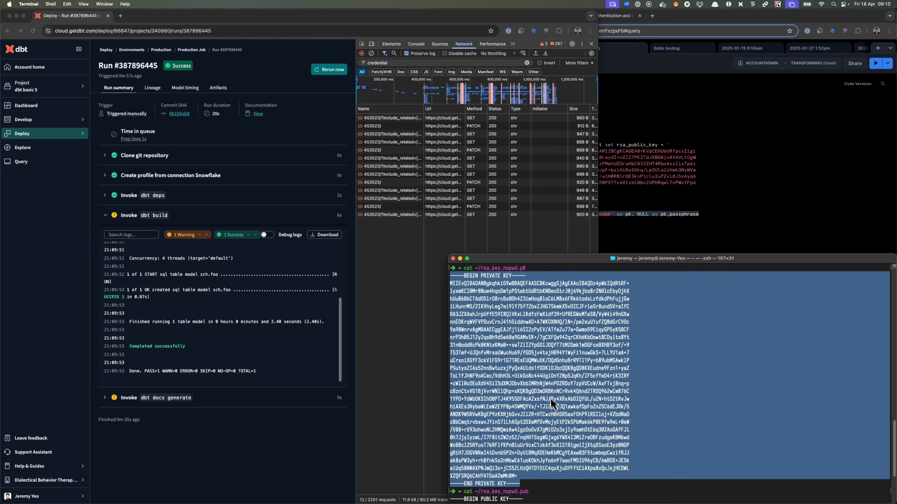
left_click(191, 49)
left_click(168, 52)
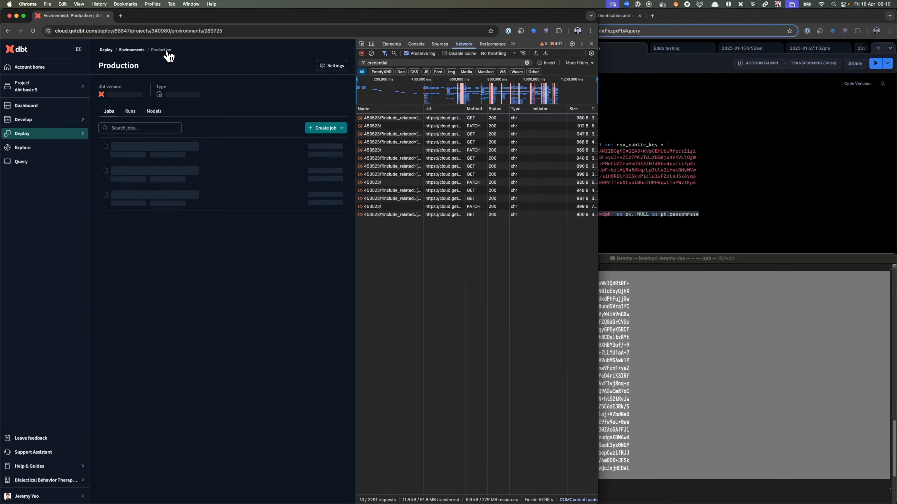
left_click(328, 67)
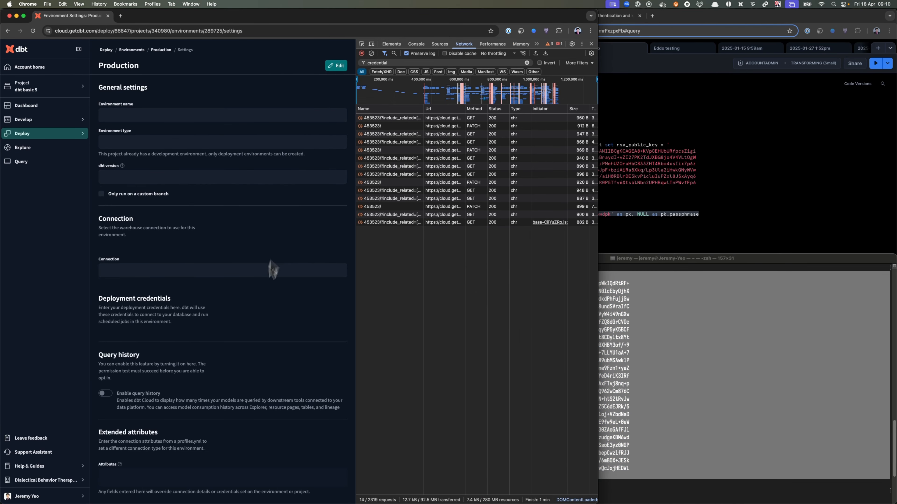
scroll(262, 309, "down", 5)
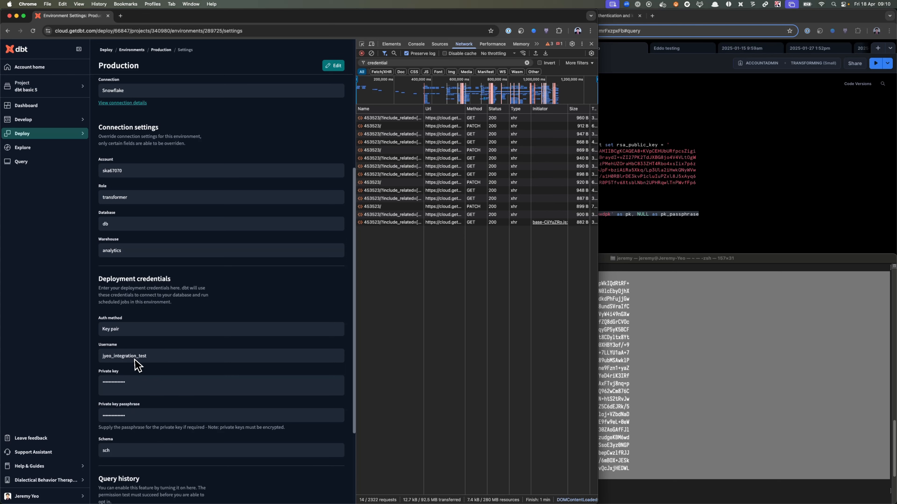
- Start editing the Production environment and switch its deployment auth method to Username and password
left_click(333, 65)
scroll(247, 319, "down", 5)
left_click(156, 222)
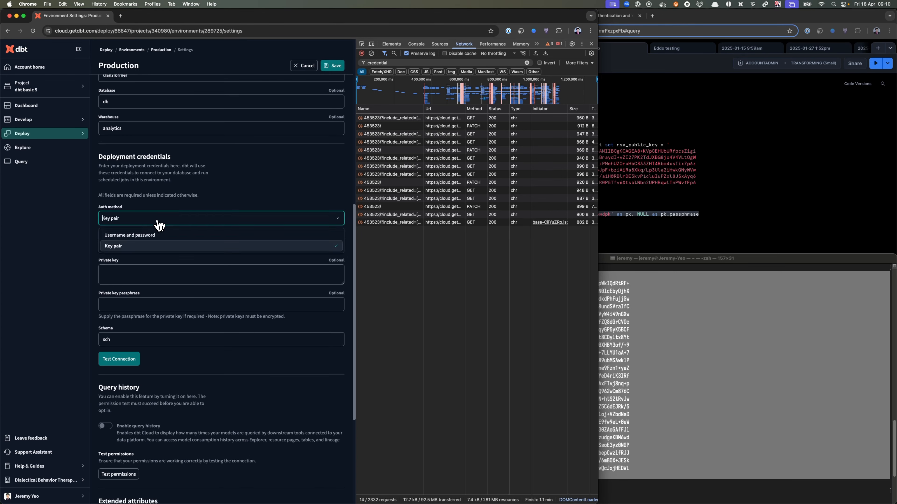
left_click(150, 236)
- Set the deployment username to fakefkasjdfkjasdf, enter a dummy password, and save the environment settings
double_click(149, 242)
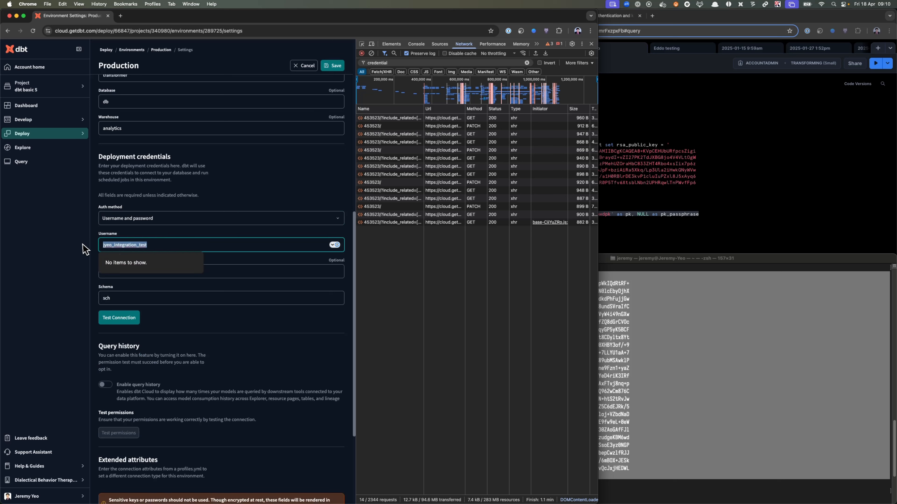
type("fakefkasjdfkjasdf")
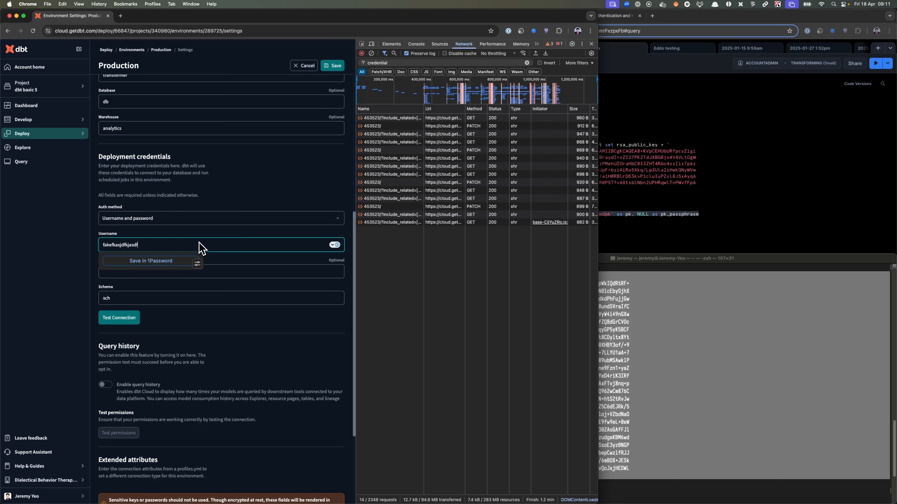
left_click(228, 272)
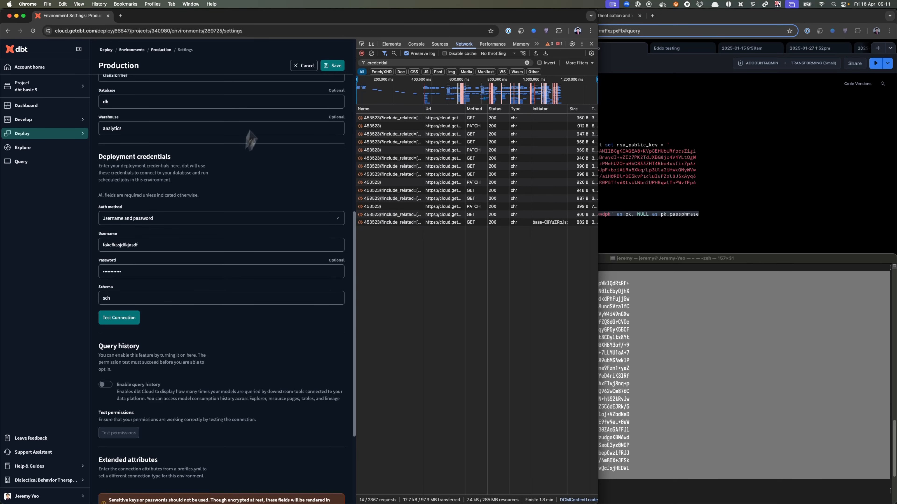
left_click(338, 67)
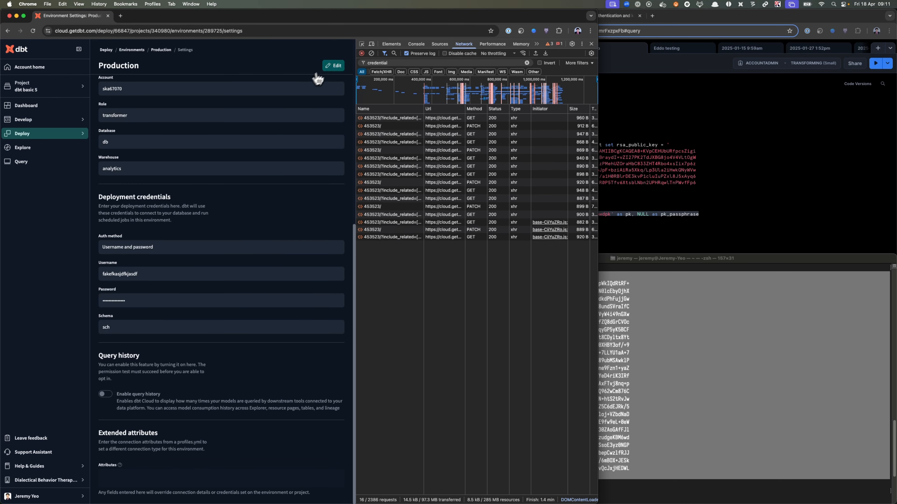
- Reopen the Production settings for editing, switch the auth method to Key pair, and enter the Snowflake integration test username
left_click(334, 67)
left_click(198, 252)
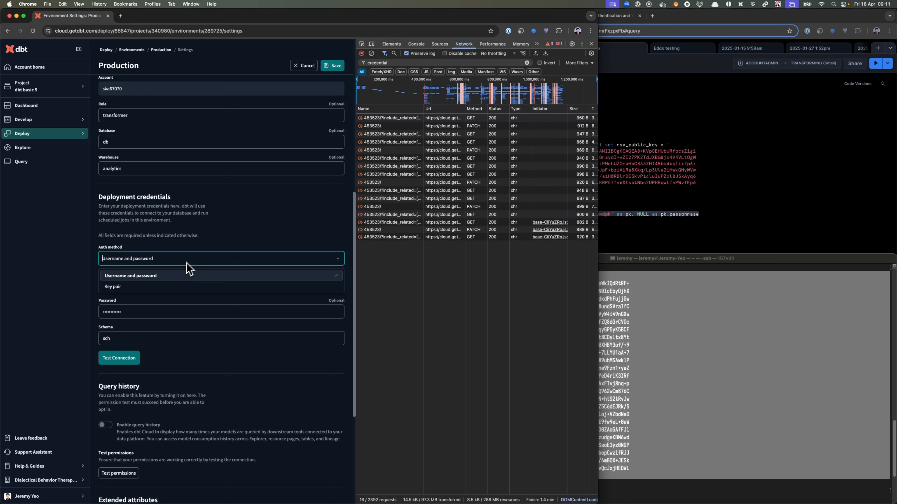
left_click(174, 290)
double_click(161, 287)
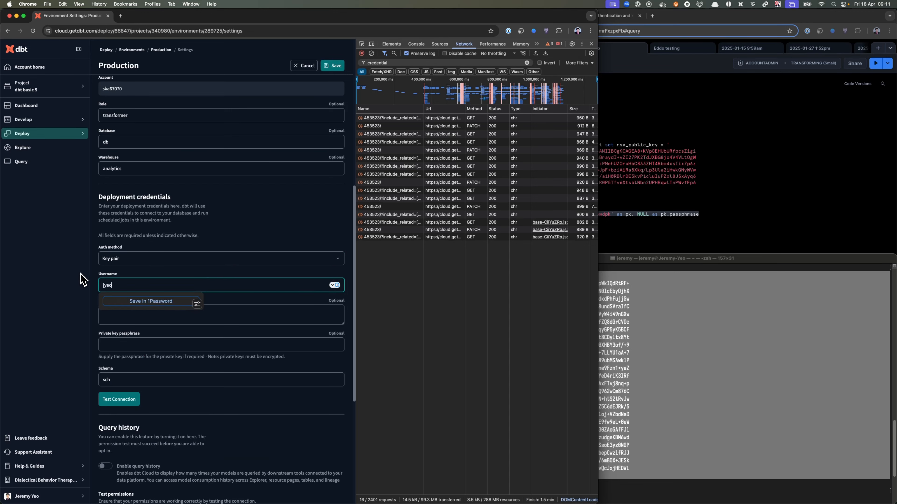
- Paste the unencrypted private key into the deployment credentials, leaving the private key passphrase empty
key("Tab")
key("super+v")
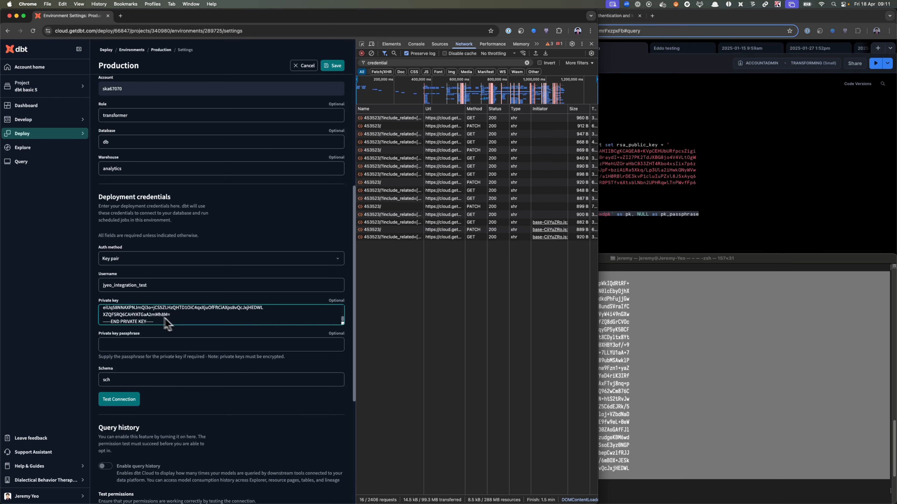
scroll(162, 323, "down", 3)
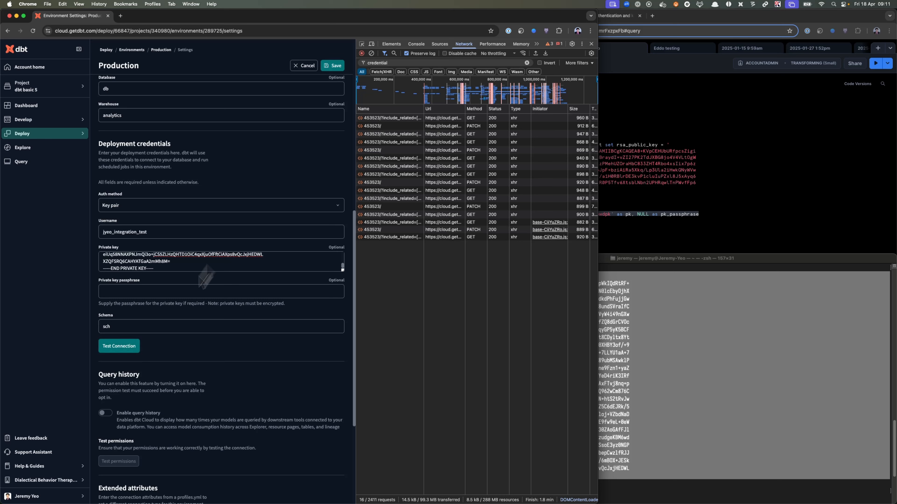
- Open the personal development credentials for the dbt basic 5 project from the user profile and start editing them
left_click(69, 496)
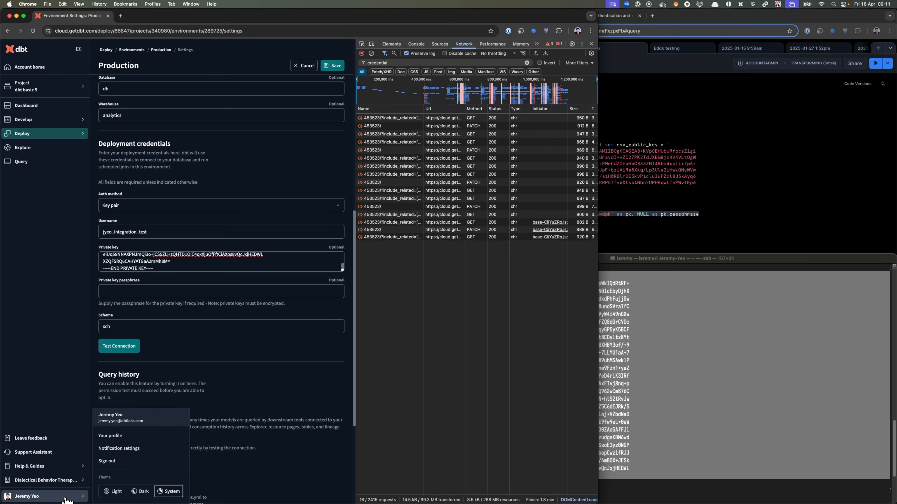
left_click(151, 440)
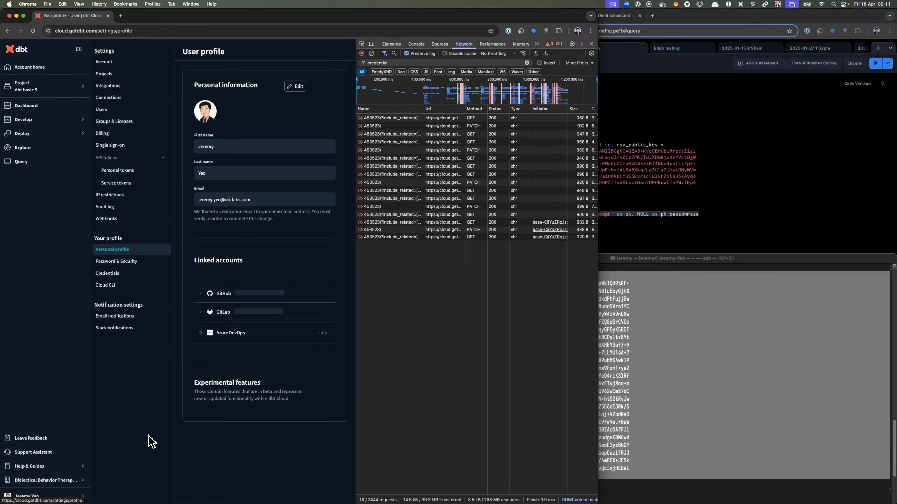
left_click_drag(359, 358, 544, 356)
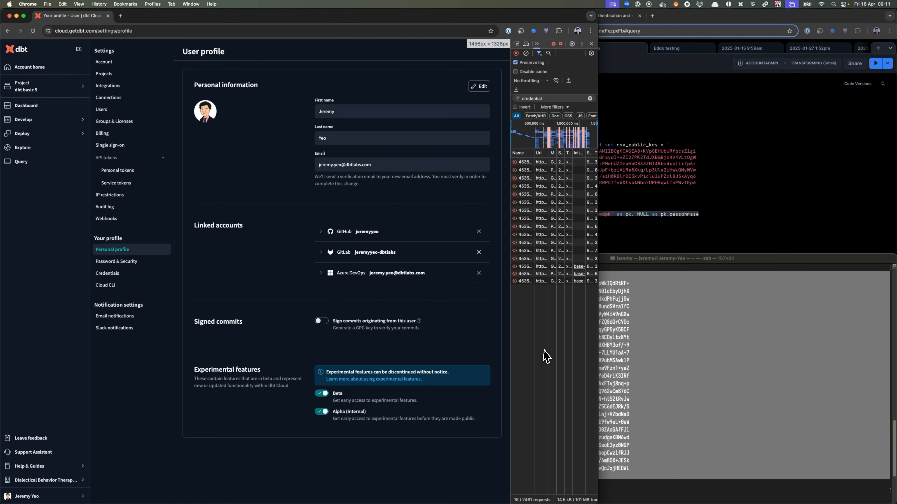
left_click(140, 275)
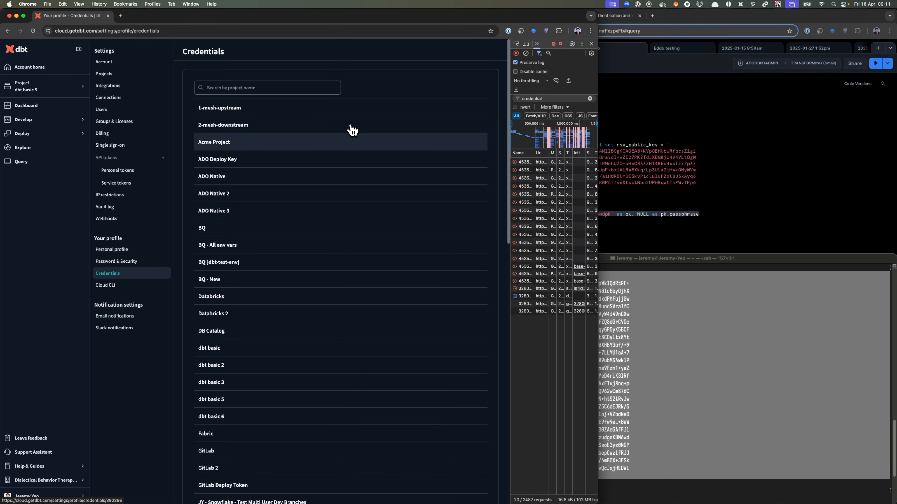
scroll(311, 208, "down", 7)
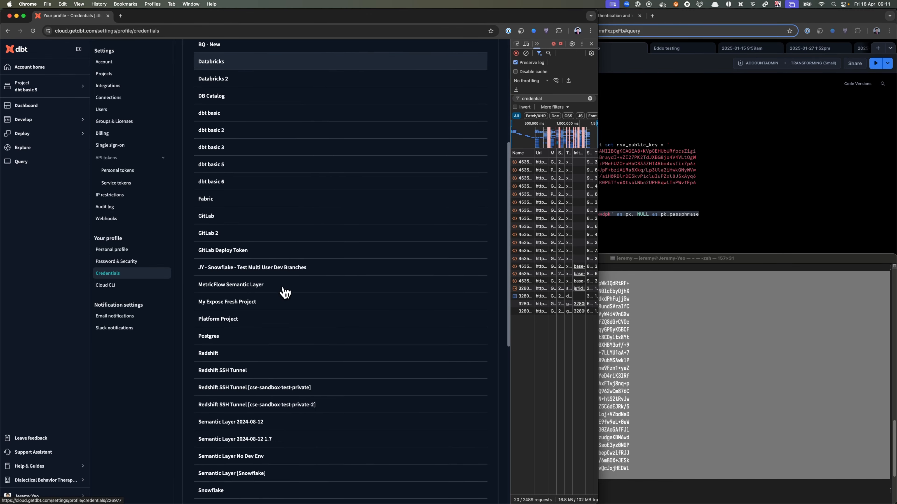
left_click(258, 167)
left_click(492, 494)
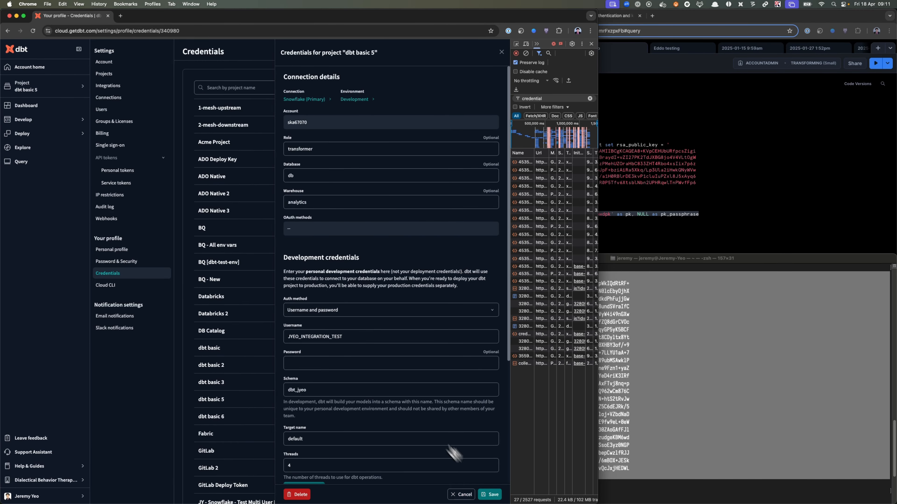
- Switch the development auth method to Key pair, back to Username and password, and to Key pair again
scroll(353, 317, "down", 1)
left_click(353, 298)
left_click(325, 330)
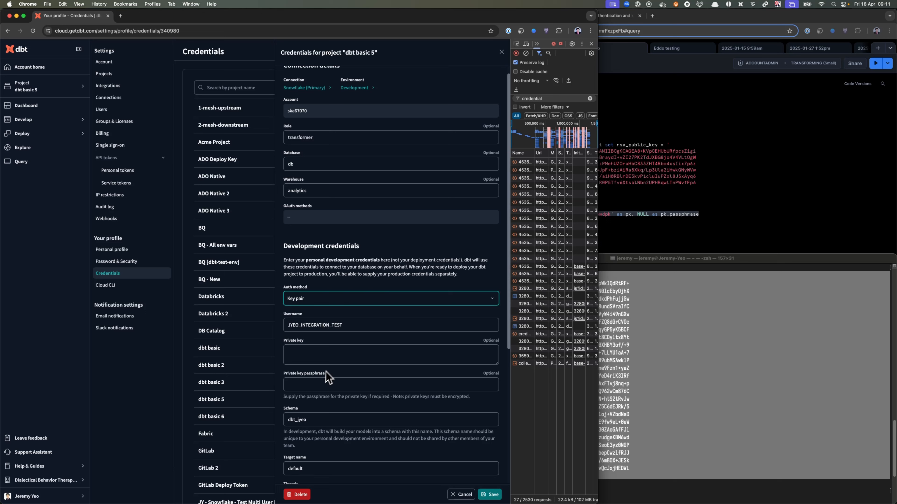
left_click(330, 299)
left_click(321, 317)
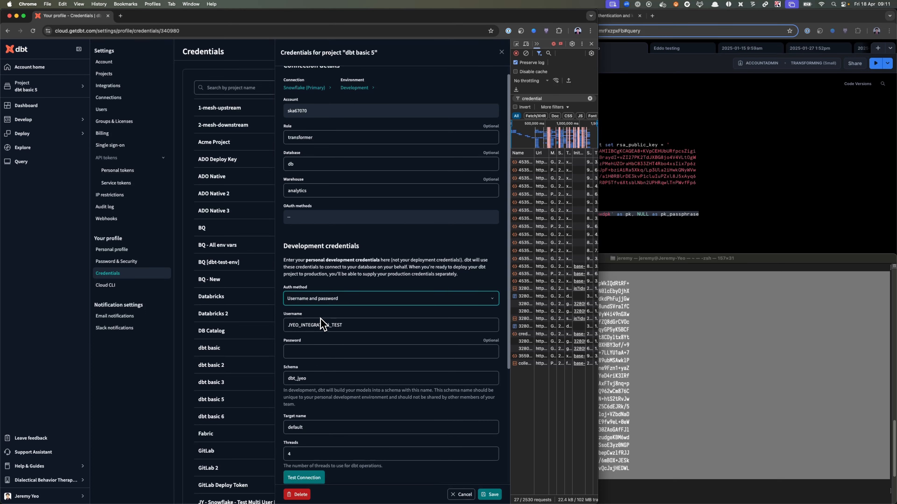
left_click(342, 299)
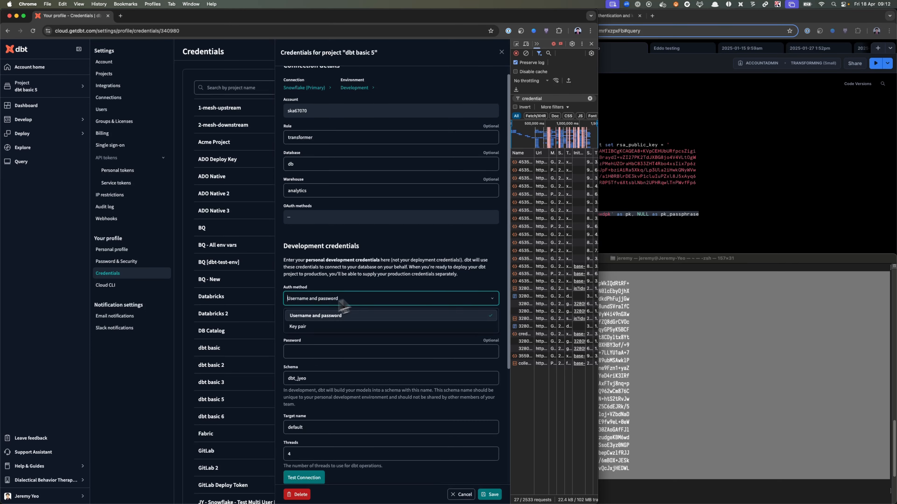
left_click(330, 330)
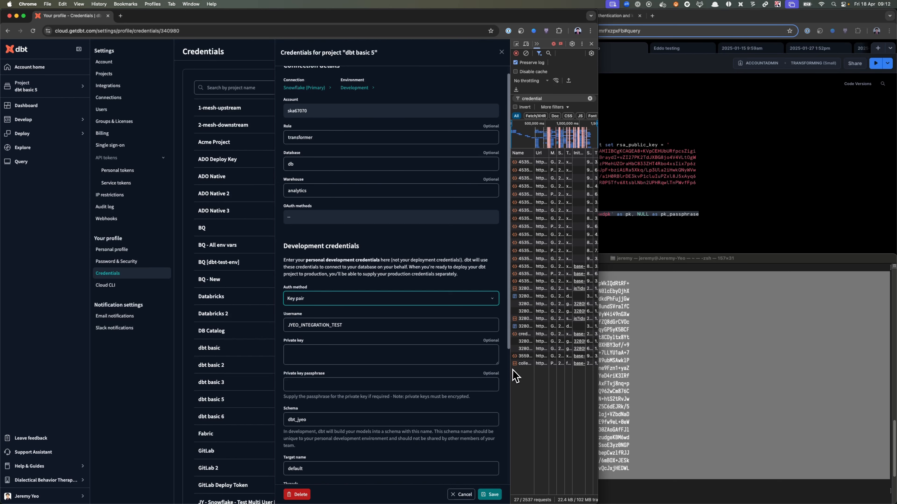
- Widen the network request list and review the Snowflake worksheet query and the private key output in the terminal
left_click_drag(511, 370, 408, 370)
left_click(602, 222)
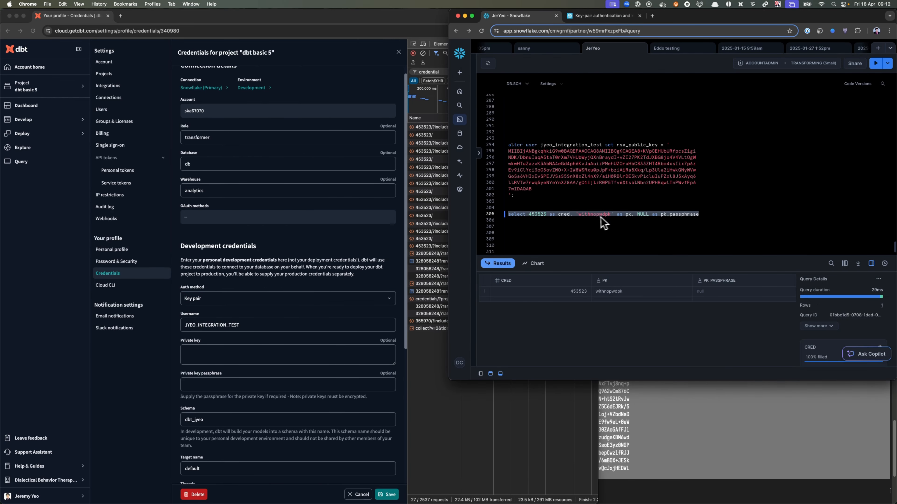
left_click(563, 232)
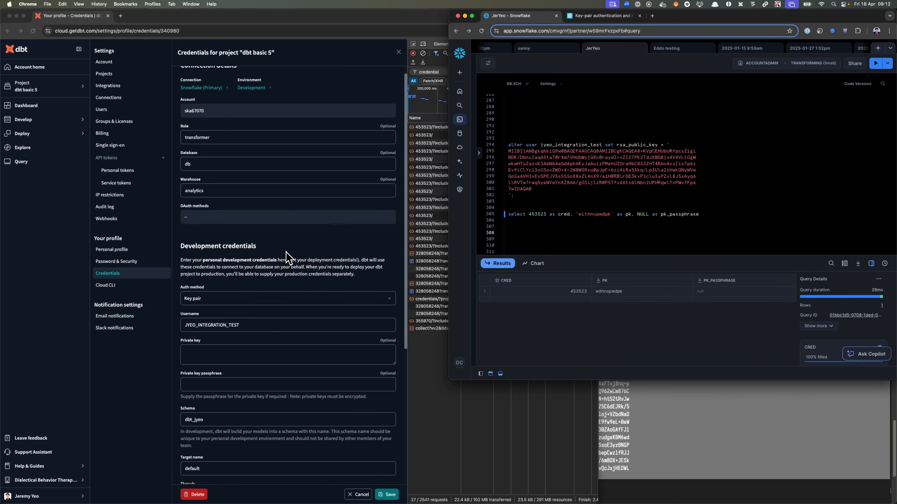
left_click(679, 421)
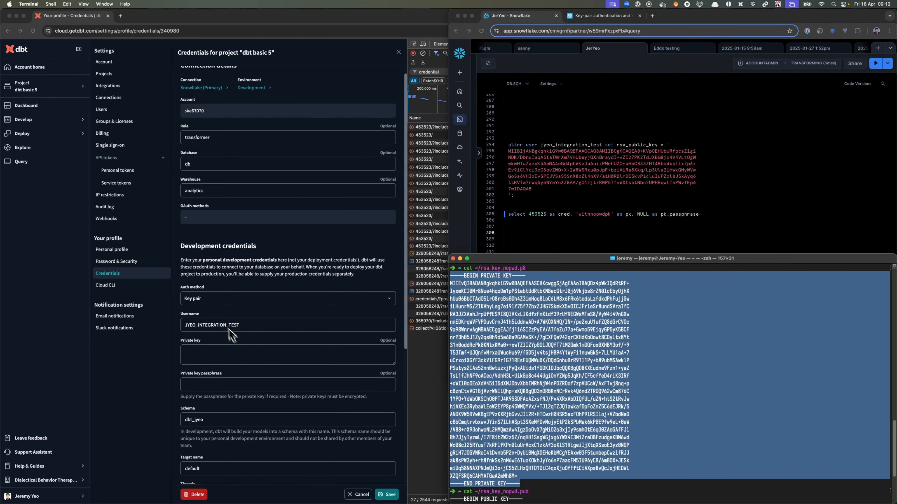
- Toggle the development auth method repeatedly between Key pair and Username and password, ending on Key pair
left_click(252, 302)
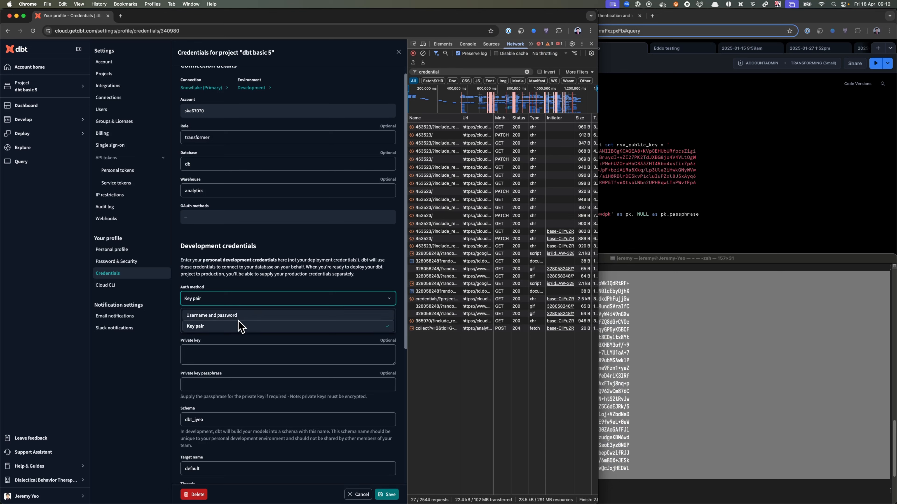
left_click(244, 315)
left_click(247, 302)
left_click(246, 315)
left_click(247, 302)
left_click(247, 315)
left_click(247, 303)
left_click(247, 327)
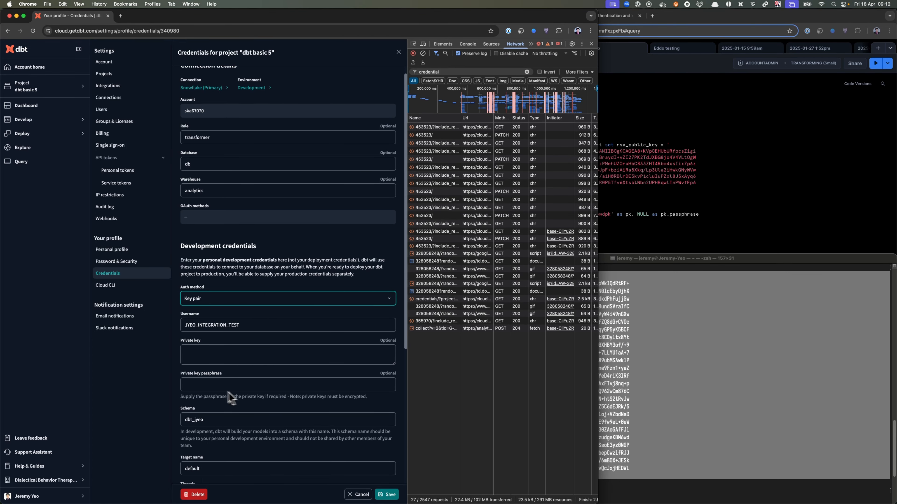